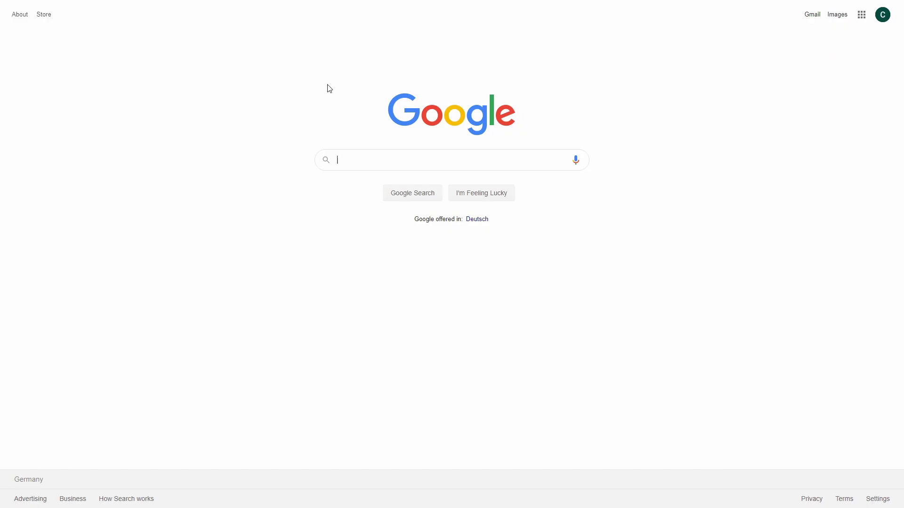
- Search Google for 'unity hub download' and download Unity Hub from Unity's download page
text(u)
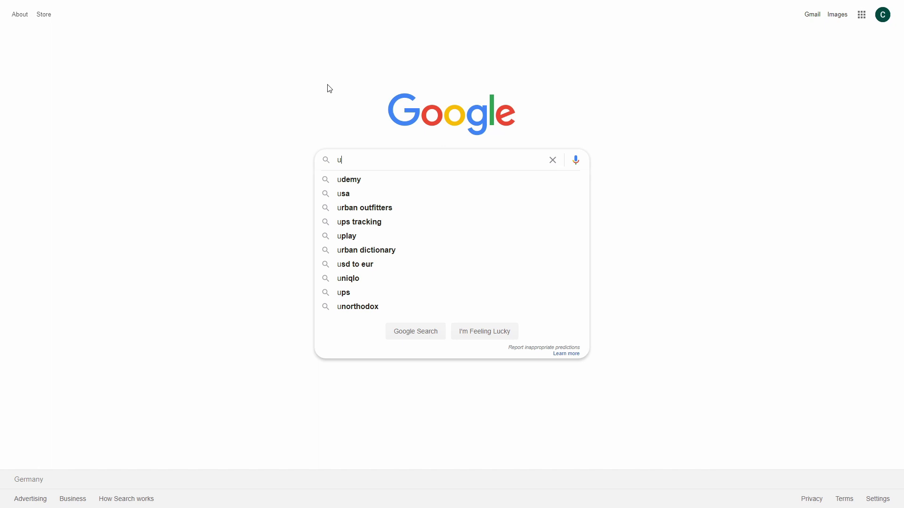
text(nity hub download)
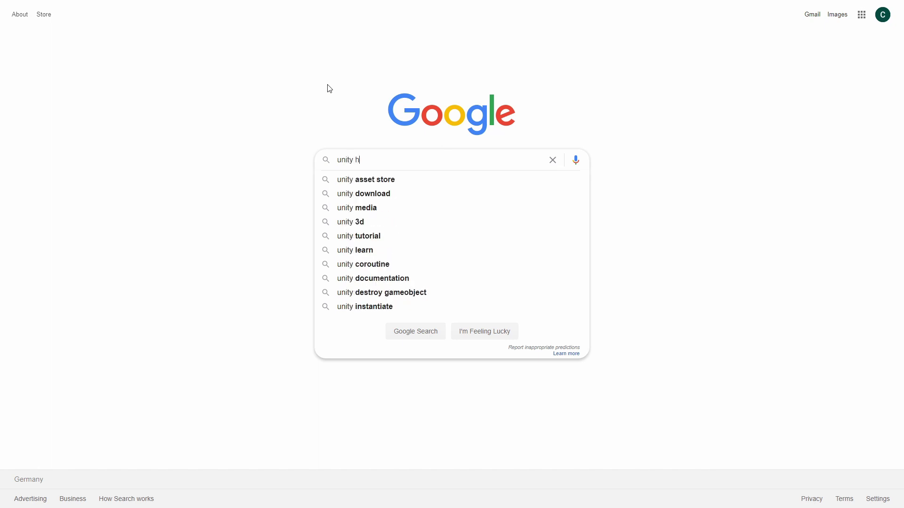
key(Return)
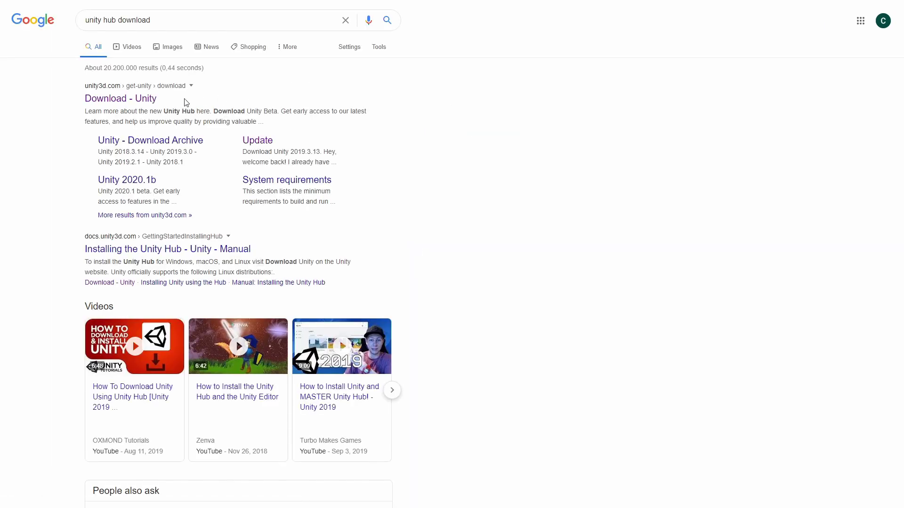
click(145, 100)
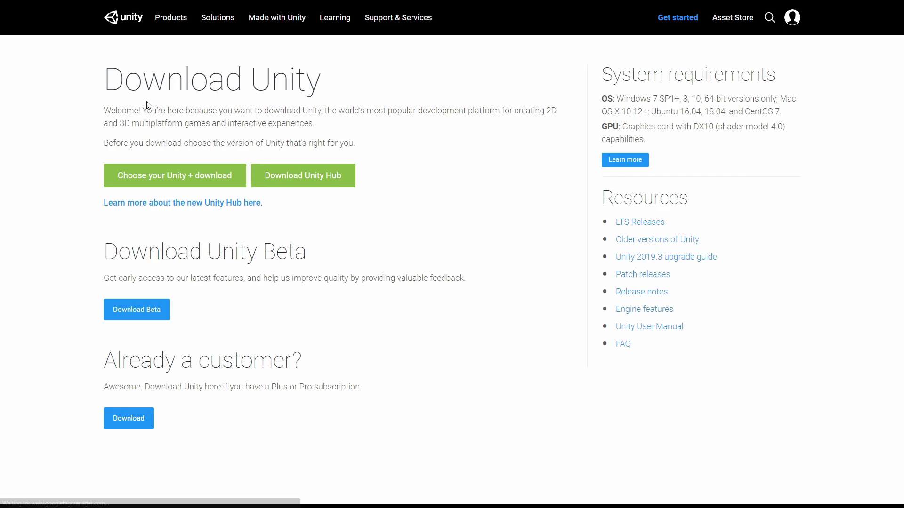
click(311, 180)
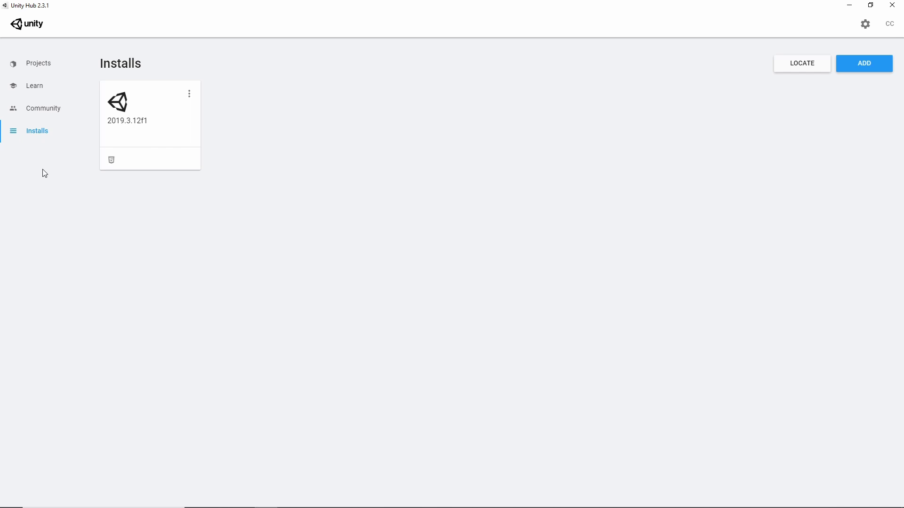
click(870, 72)
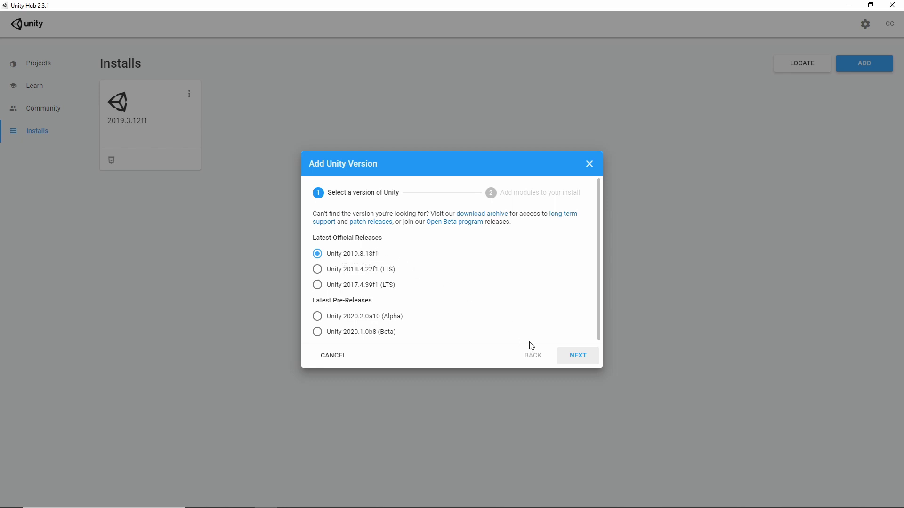
click(579, 357)
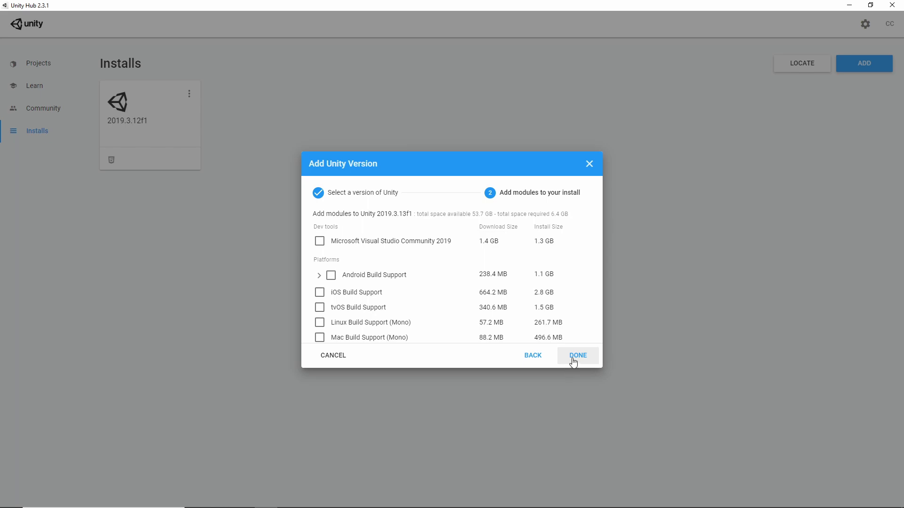
click(590, 164)
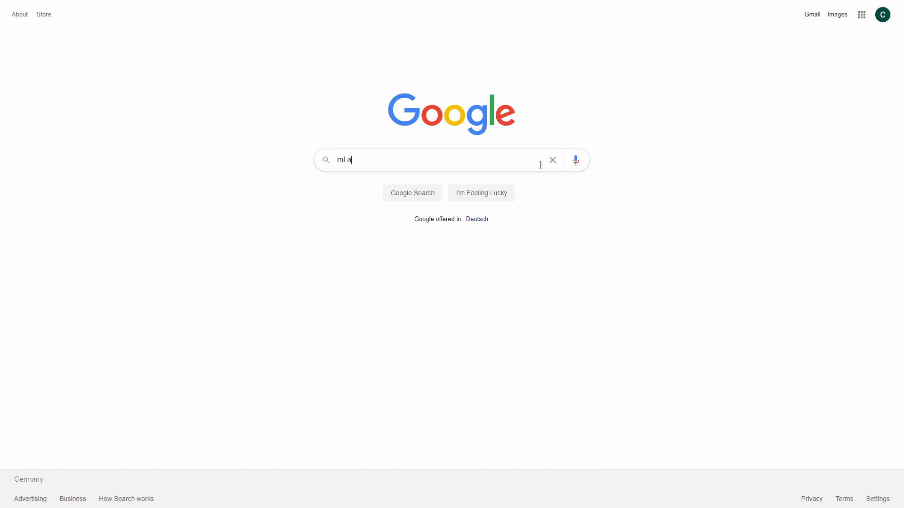
- Search Google for 'ml agents' and open the ml-agents repository on GitHub
text(gents)
key(Return)
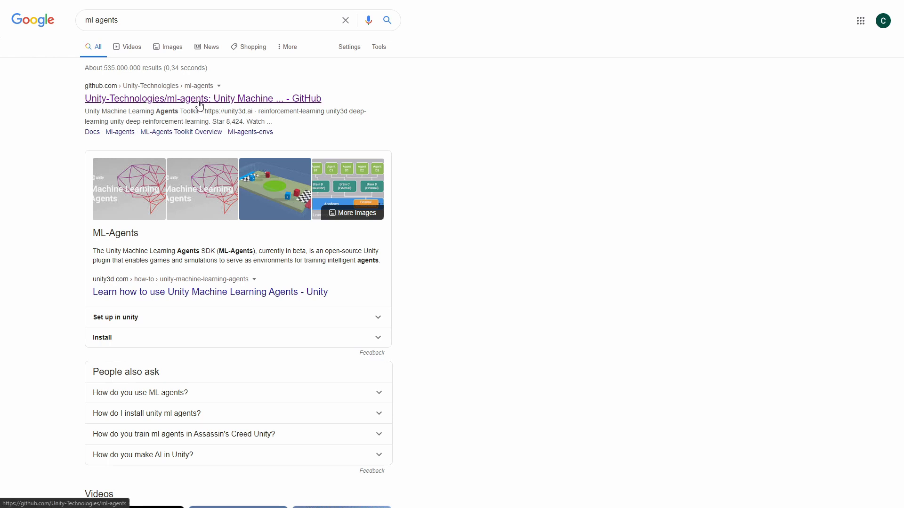
click(180, 100)
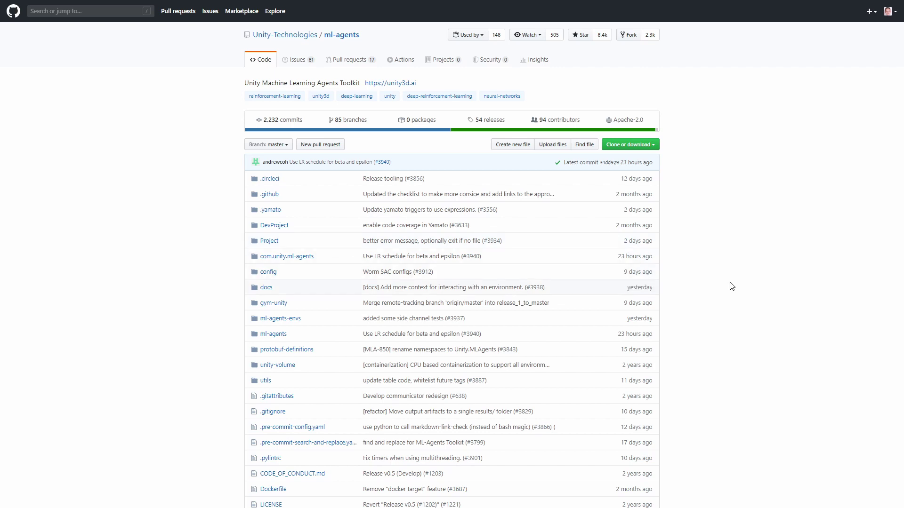
- Scroll down to the Releases table and download the Release 1 archive
scroll(707, 309, down, 10)
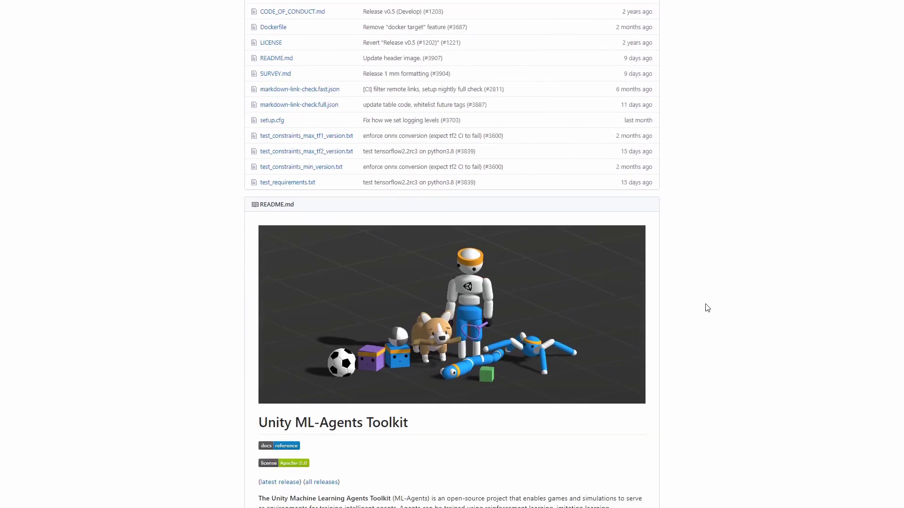
scroll(707, 309, down, 3)
scroll(344, 352, down, 6)
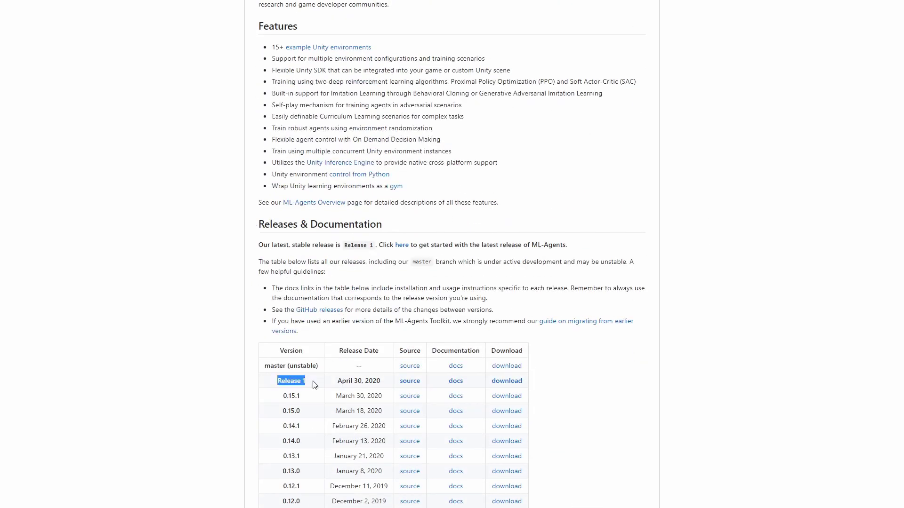
click(314, 385)
drag(347, 382, 364, 381)
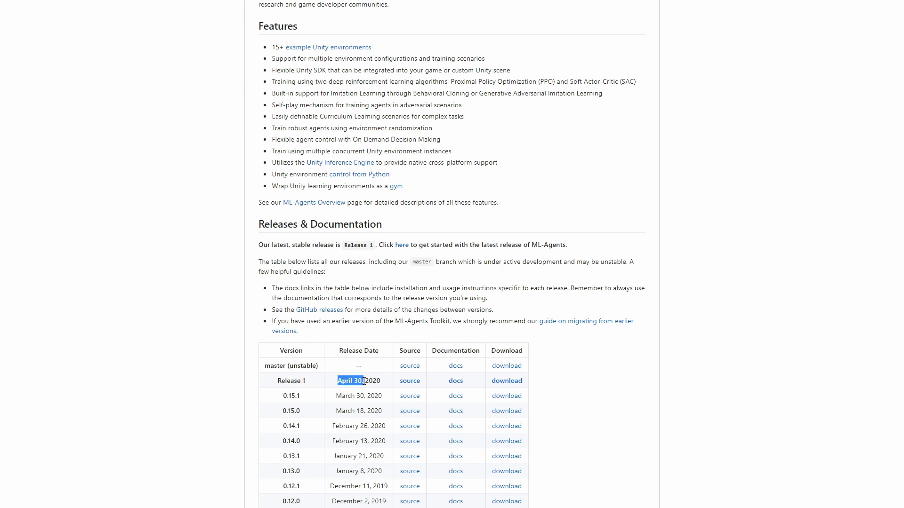
click(372, 381)
click(506, 382)
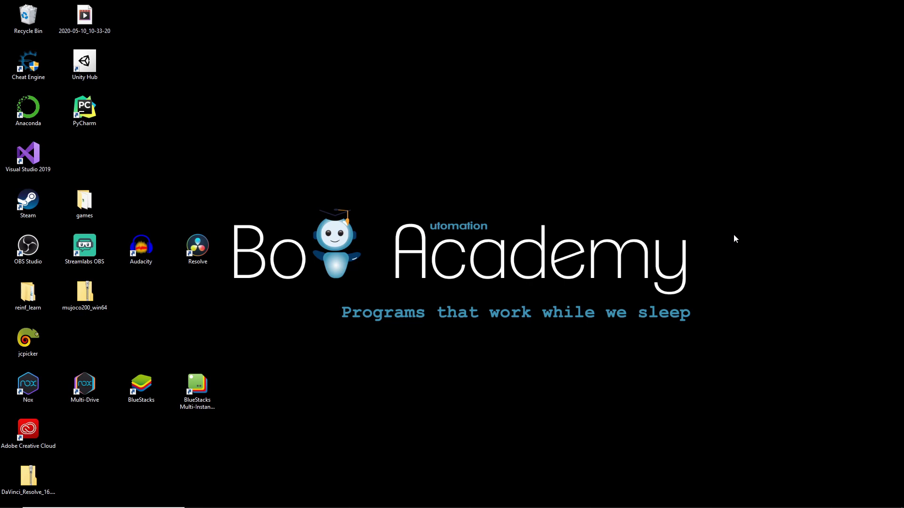
- Browse from the desktop into reinf_learn > ml-agents-release_1 and select its Project folder
click(12, 302)
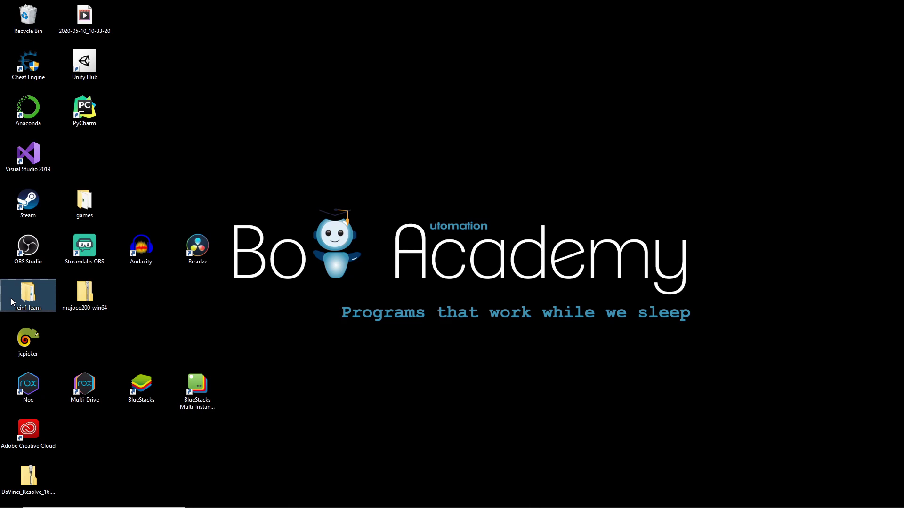
double_click(26, 297)
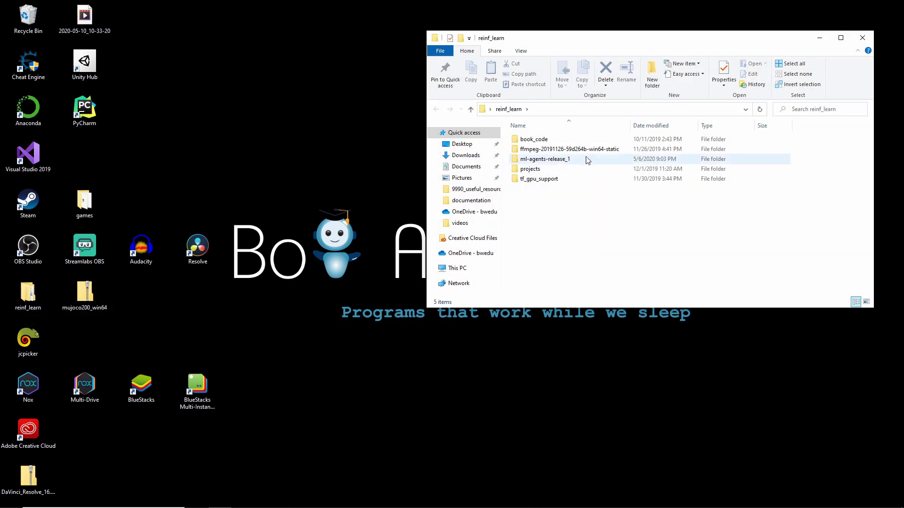
double_click(561, 160)
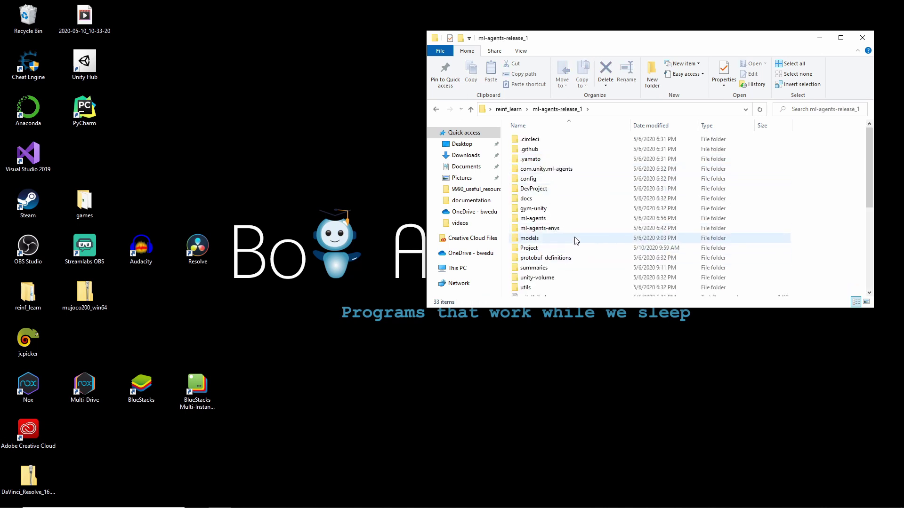
click(528, 248)
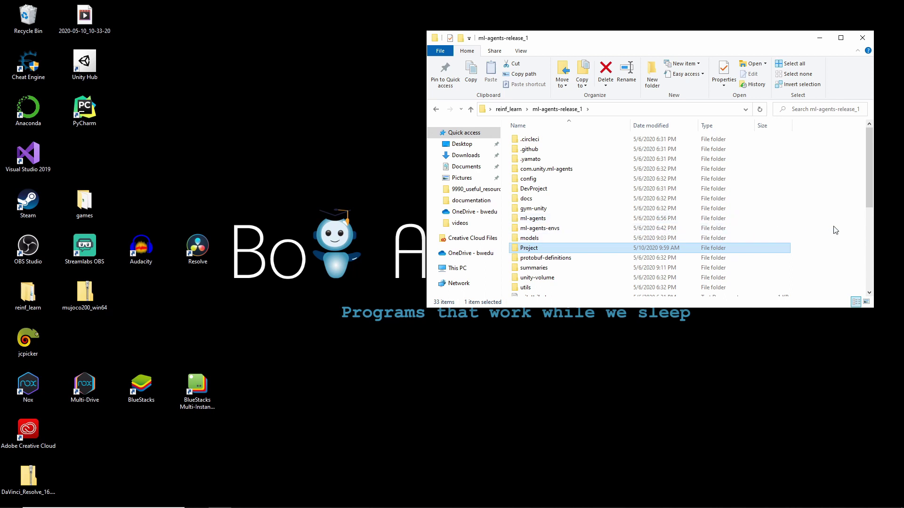
drag(833, 227, 697, 219)
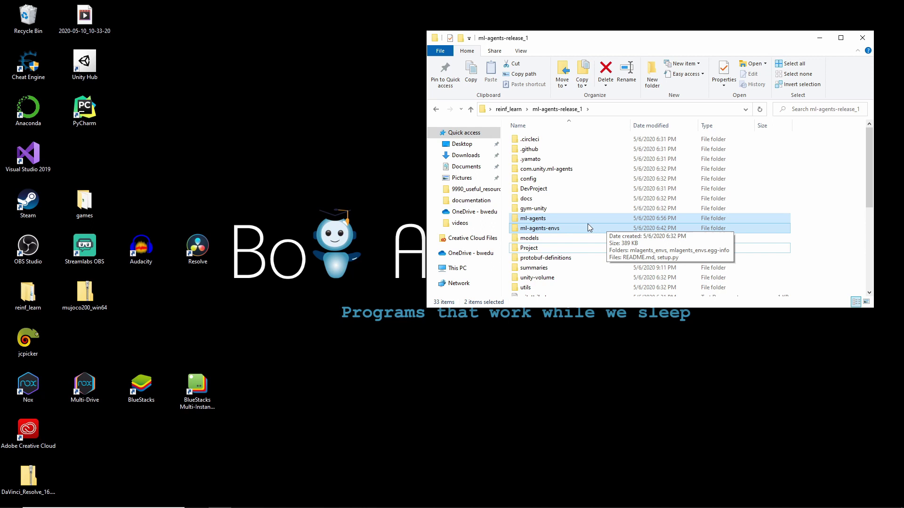
click(583, 246)
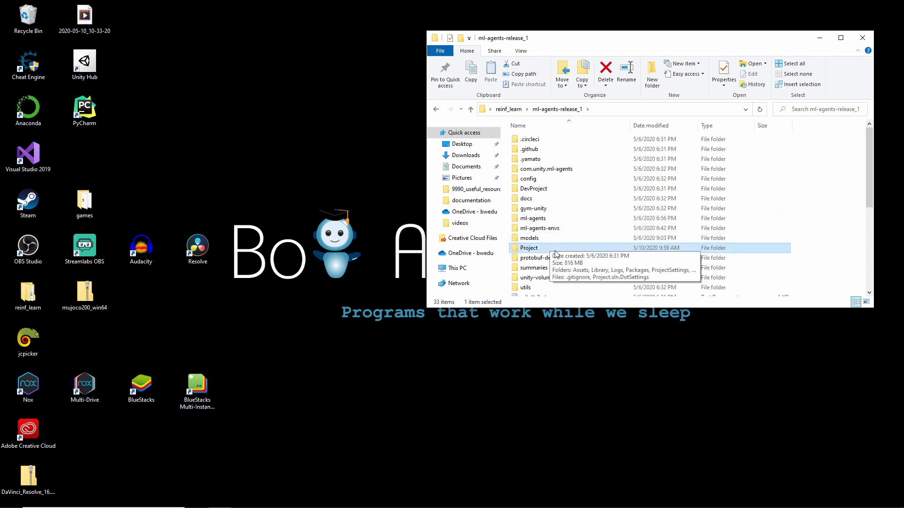
click(78, 61)
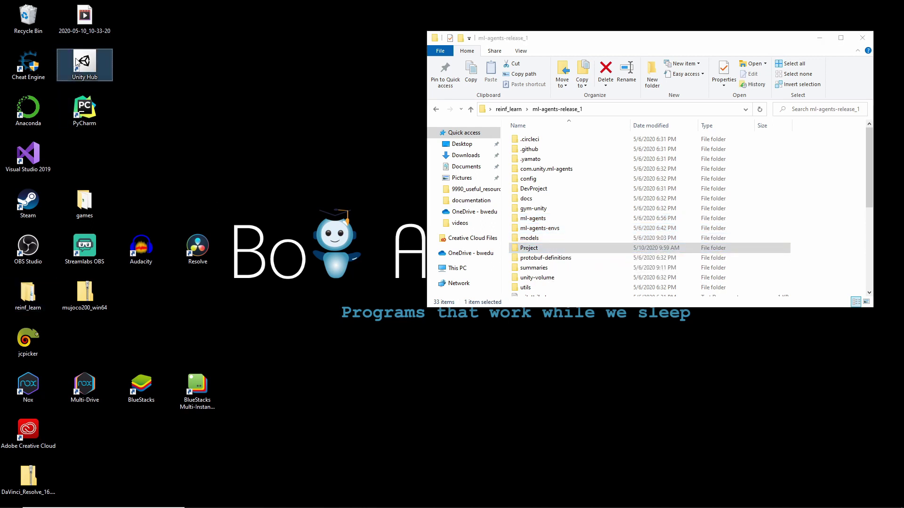
- Launch Unity Hub and choose Desktop > reinf_learn > ml-agents-release_1 > Project to add as a project
double_click(77, 62)
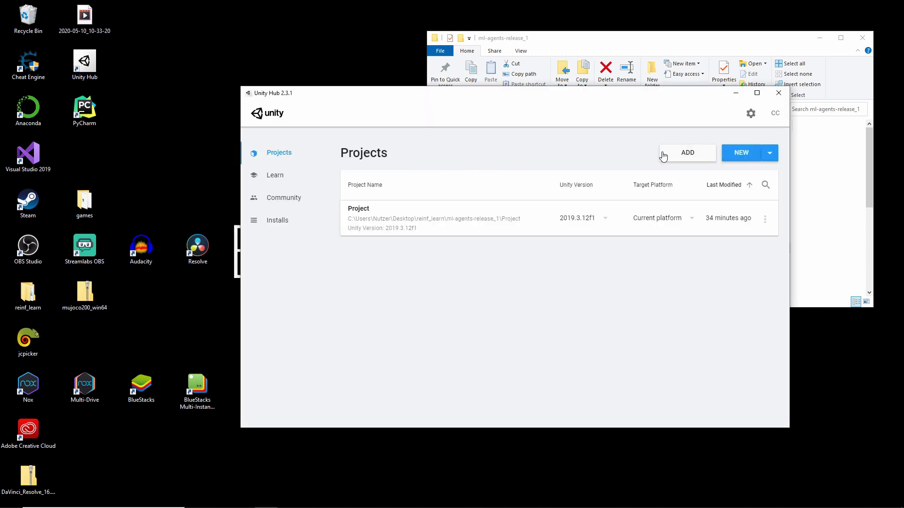
click(680, 153)
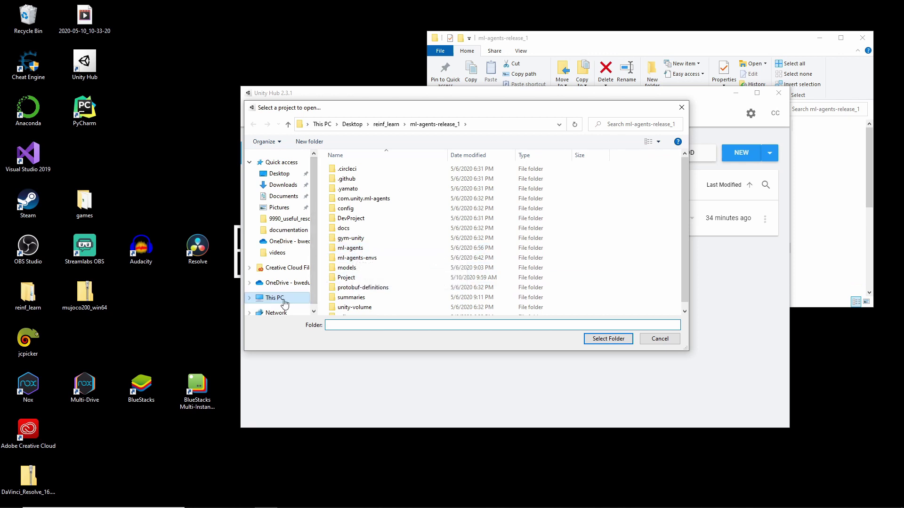
click(288, 174)
click(394, 182)
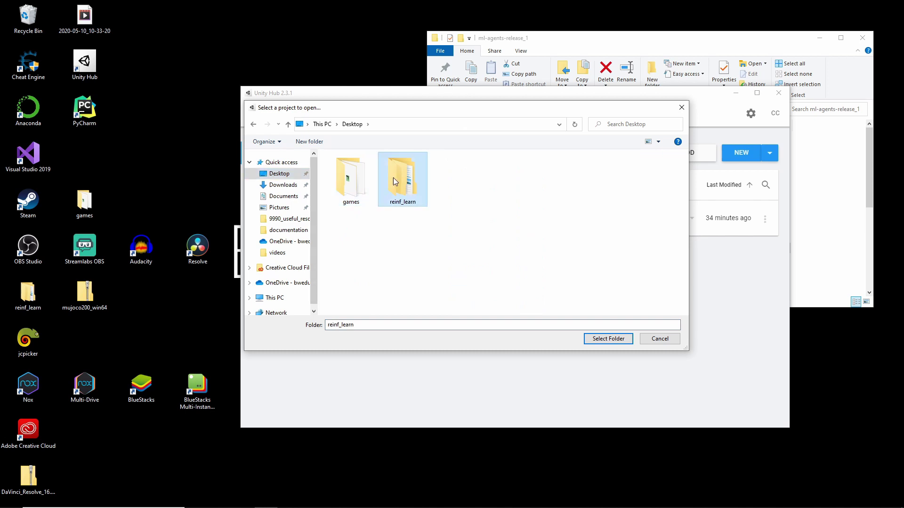
double_click(395, 182)
click(348, 189)
double_click(348, 190)
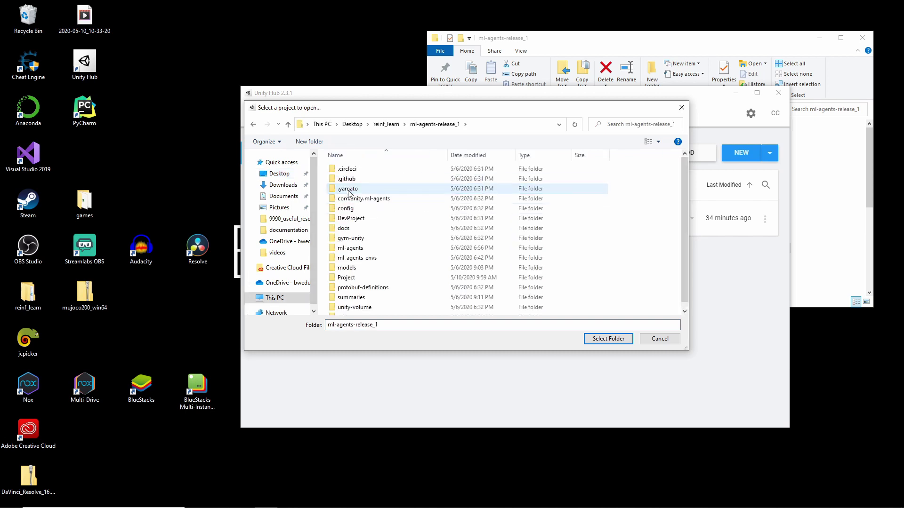
click(348, 277)
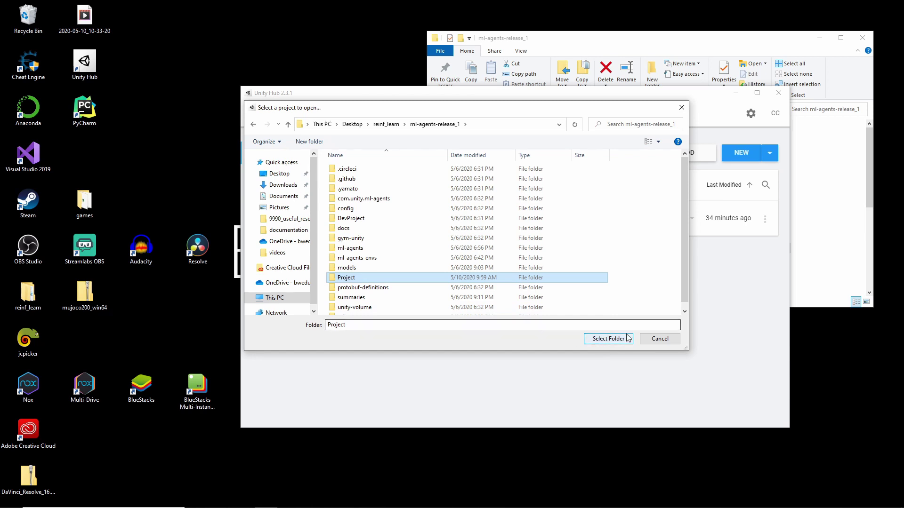
- Close the folder dialog, open 'Project' from the list, and switch to the Unity editor
drag(579, 111, 600, 228)
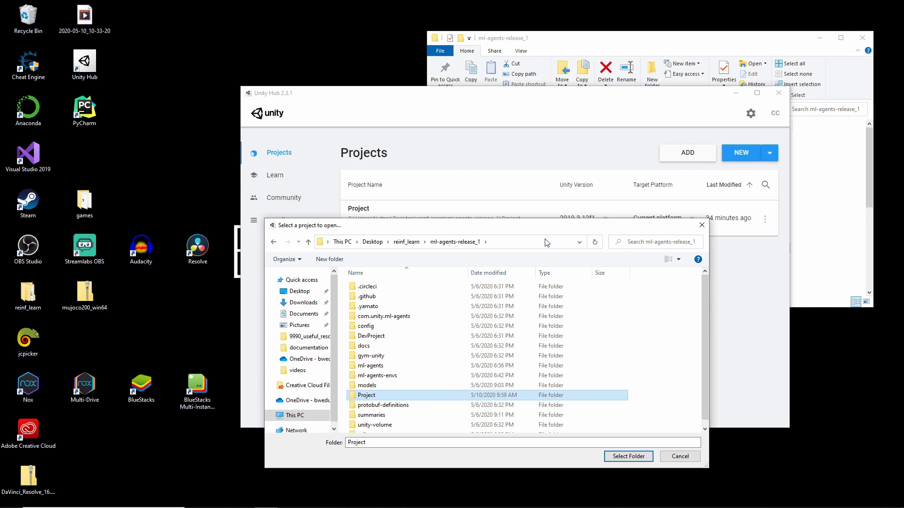
click(701, 227)
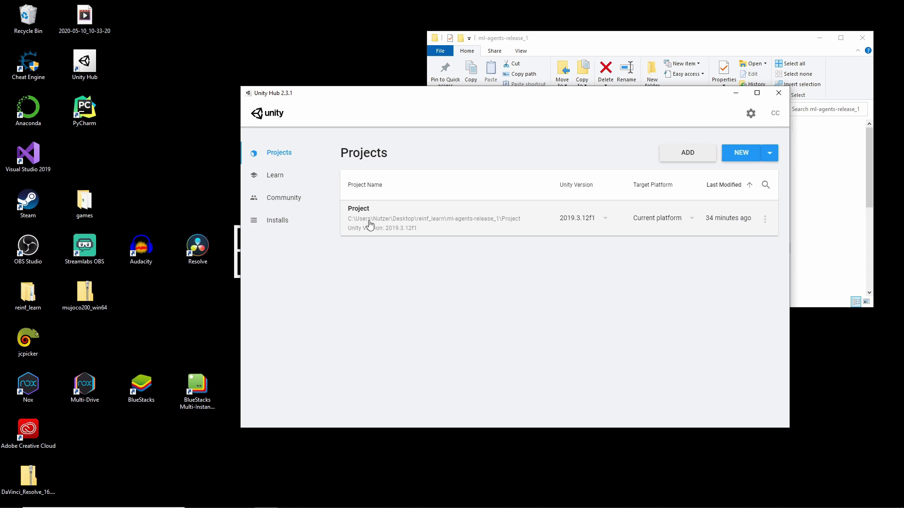
click(374, 222)
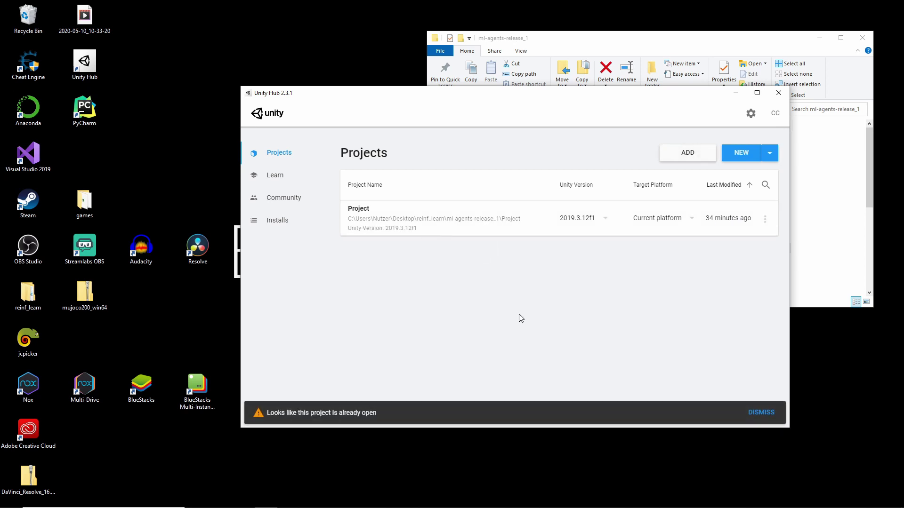
key(alt+Tab)
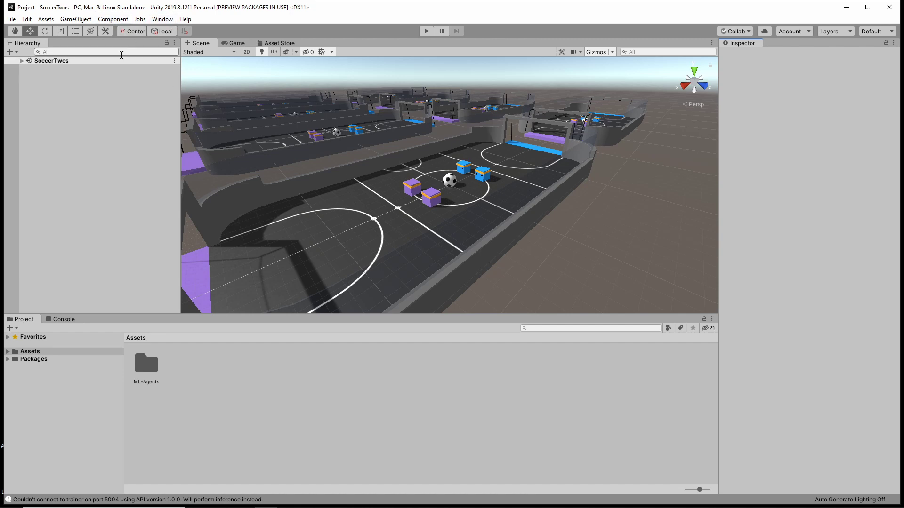
click(155, 20)
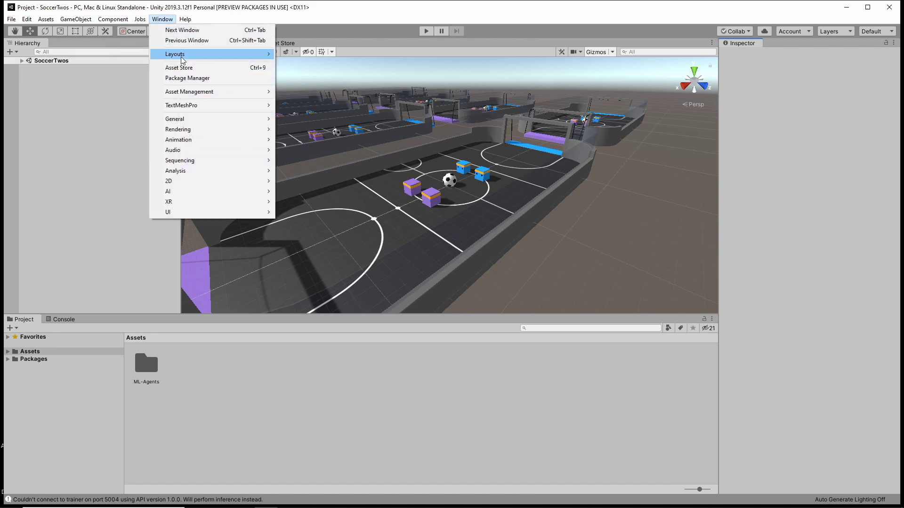
click(212, 76)
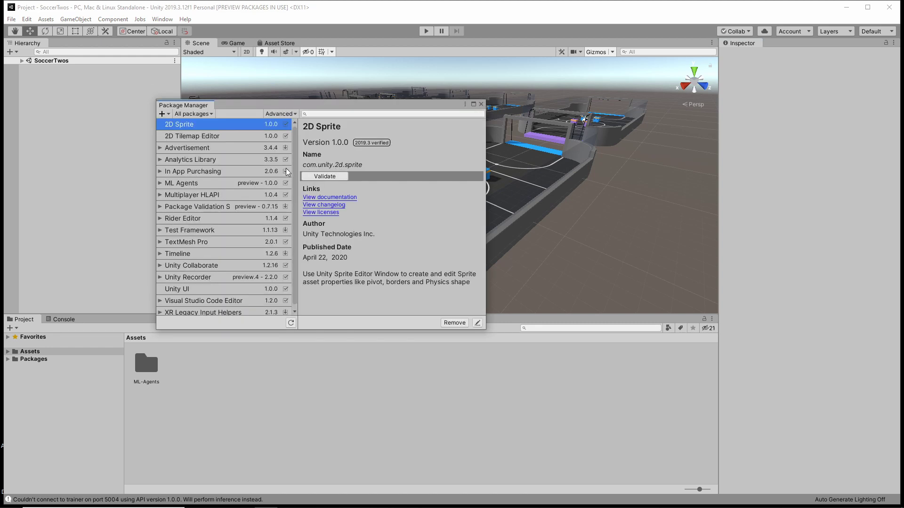
scroll(263, 179, down, 1)
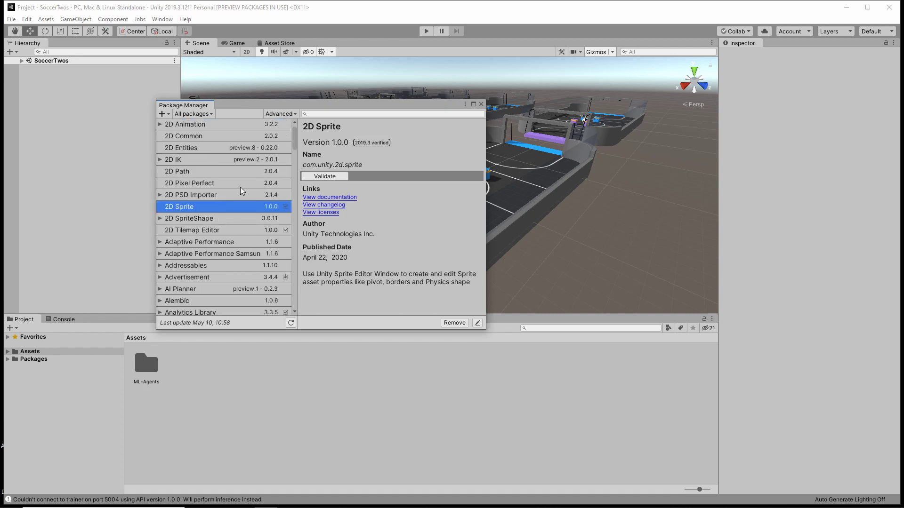
scroll(198, 201, down, 12)
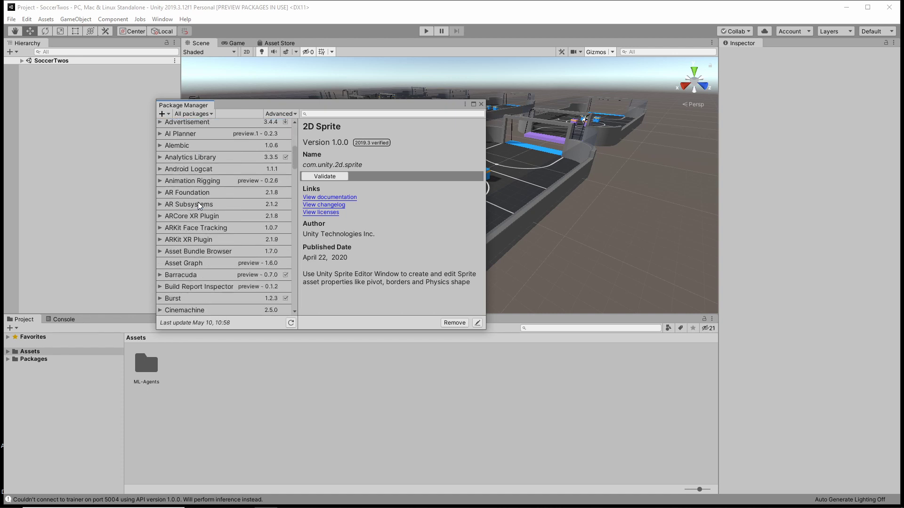
scroll(198, 201, down, 10)
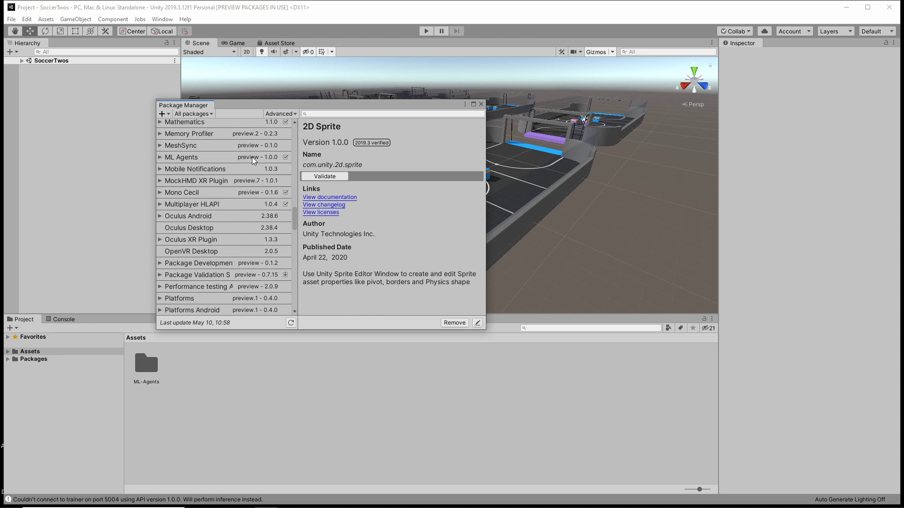
click(288, 115)
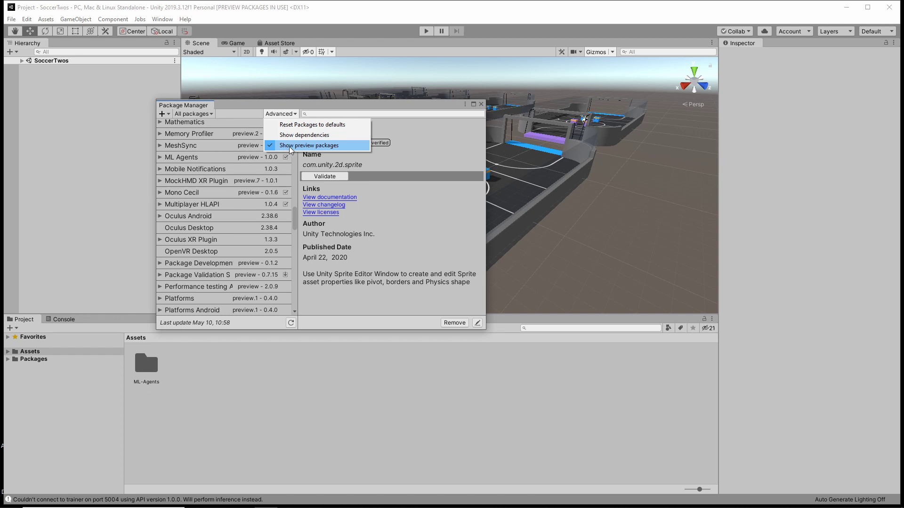
click(278, 114)
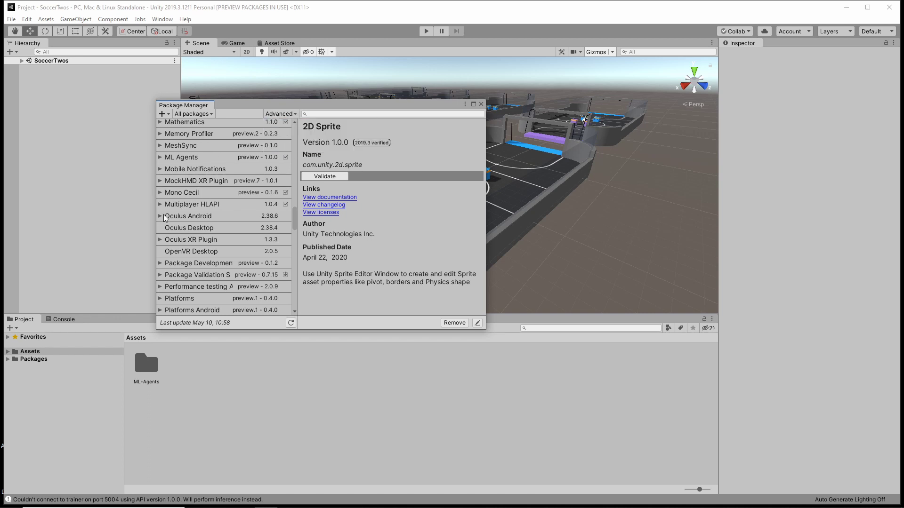
click(162, 159)
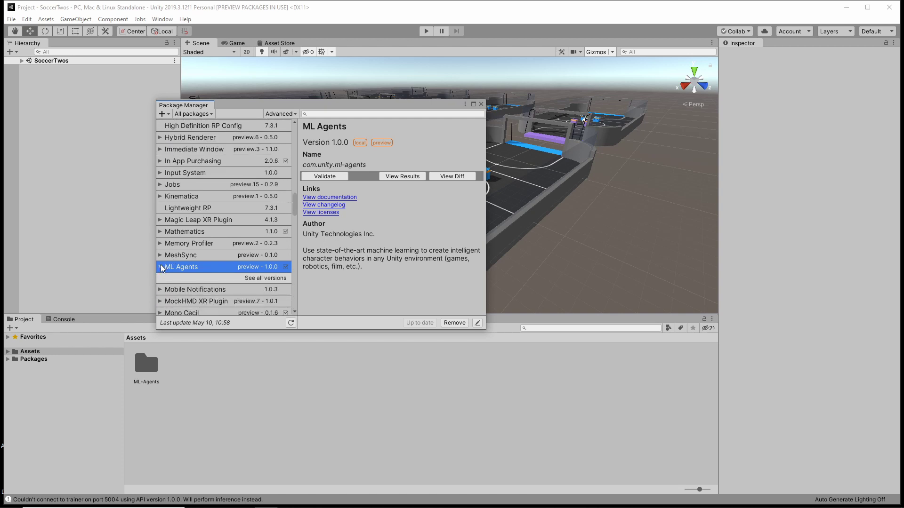
click(161, 267)
click(161, 267)
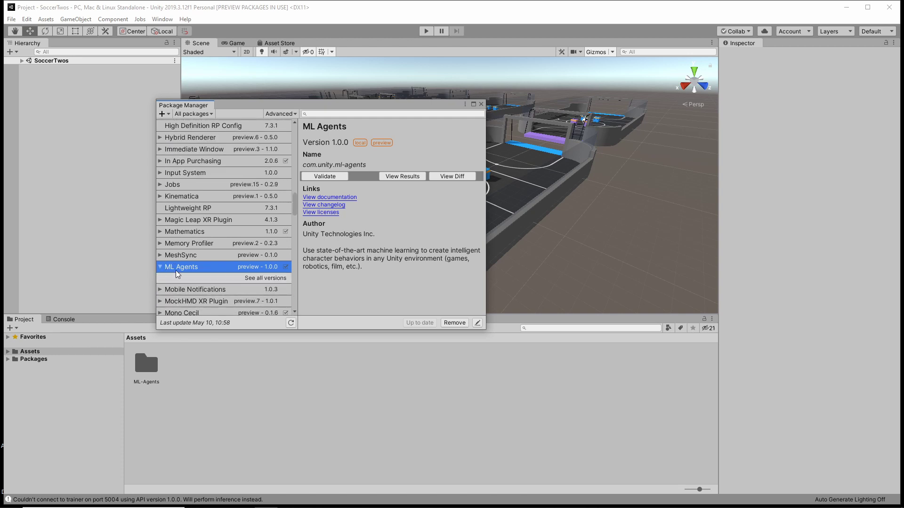
click(265, 279)
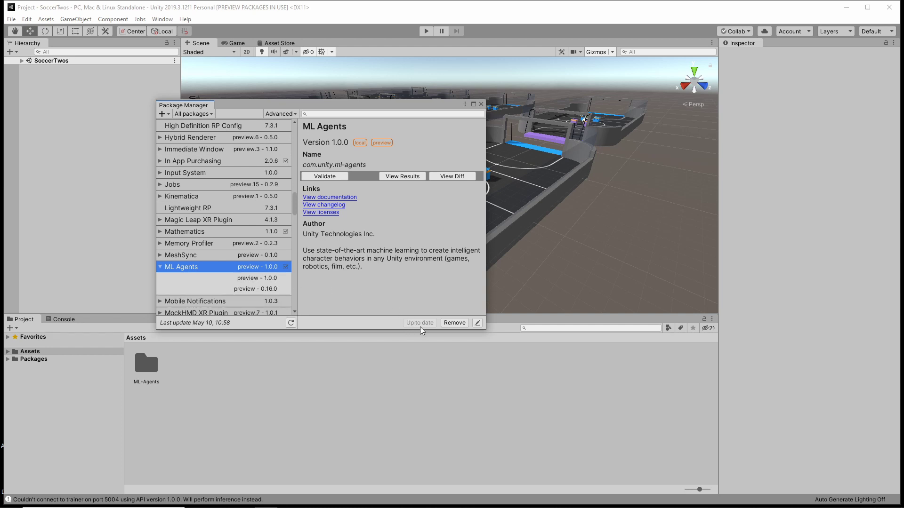
click(480, 103)
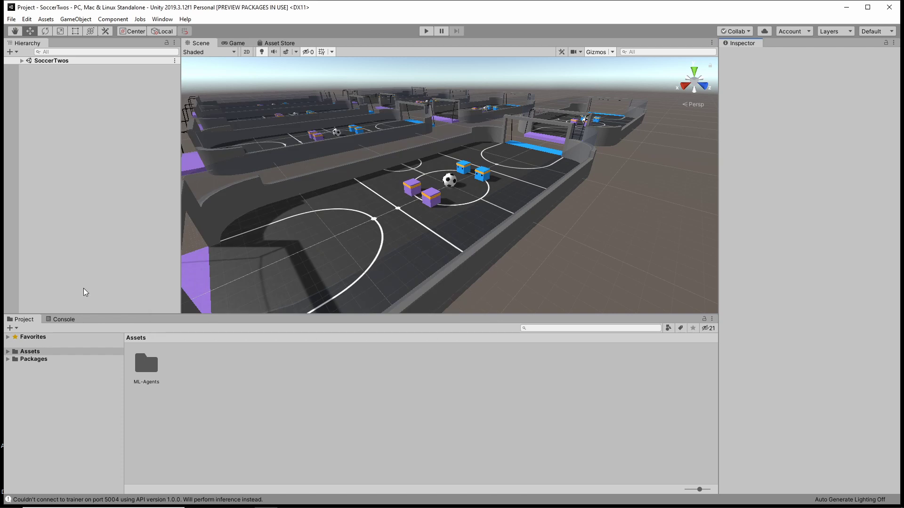
- Expand Assets > ML-Agents > Examples in the Project panel to reveal the Soccer subfolders
click(8, 352)
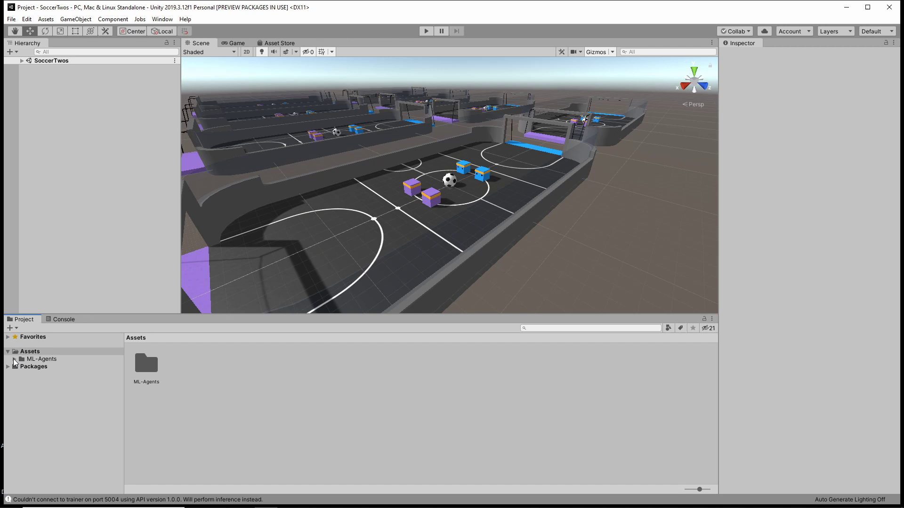
click(14, 359)
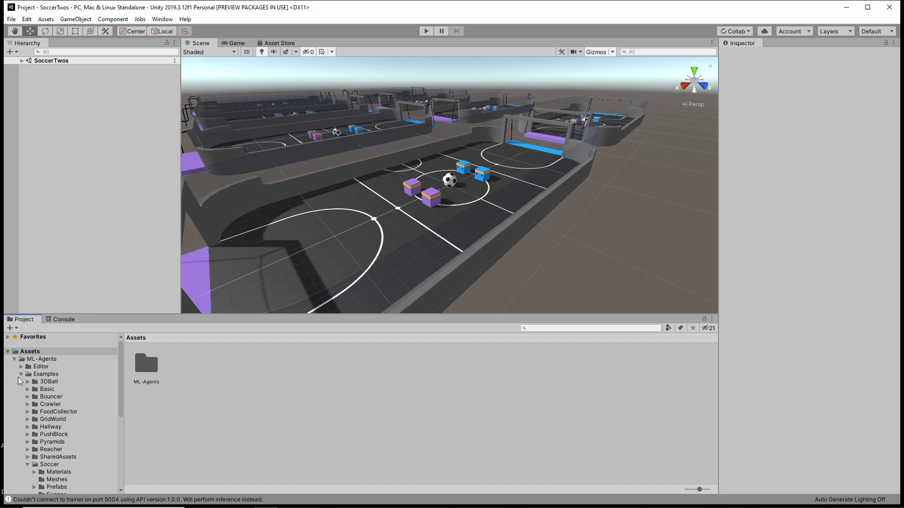
click(22, 374)
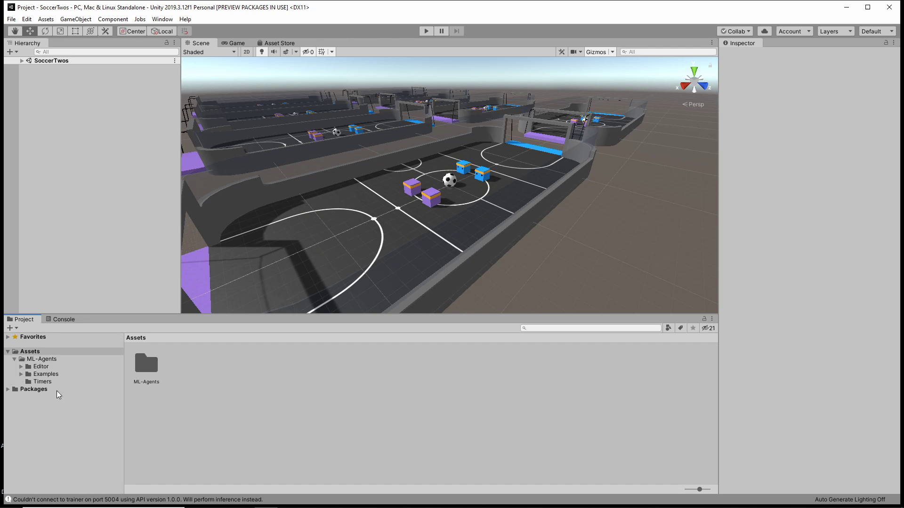
click(21, 374)
scroll(61, 401, down, 3)
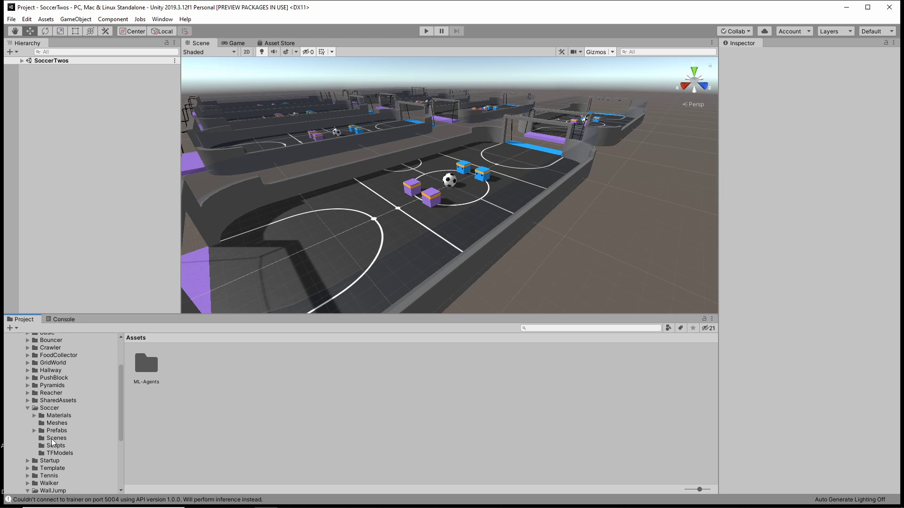
- Open the SoccerTwos scene from the Soccer > Scenes folder
click(54, 442)
click(145, 364)
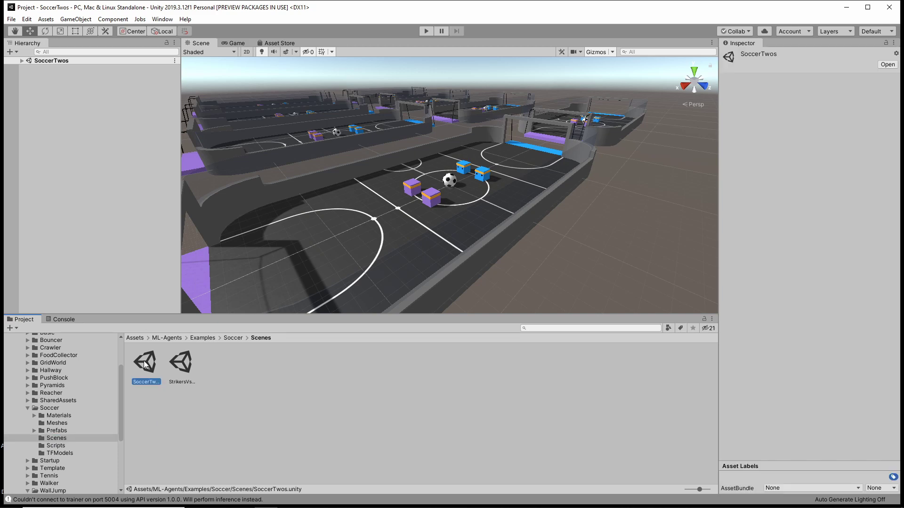
double_click(145, 363)
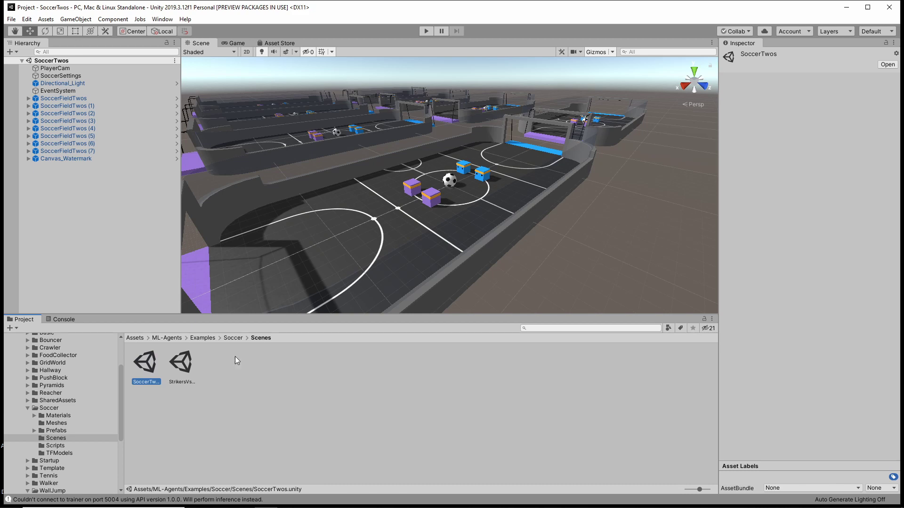
- Enter Play mode to watch the SoccerTwos agents, then collapse the Soccer and WallJump folders
click(421, 30)
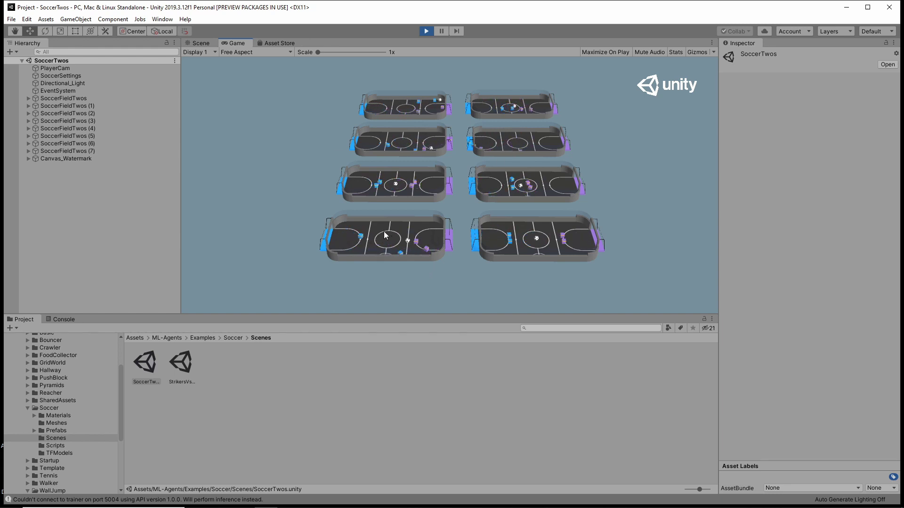
click(27, 408)
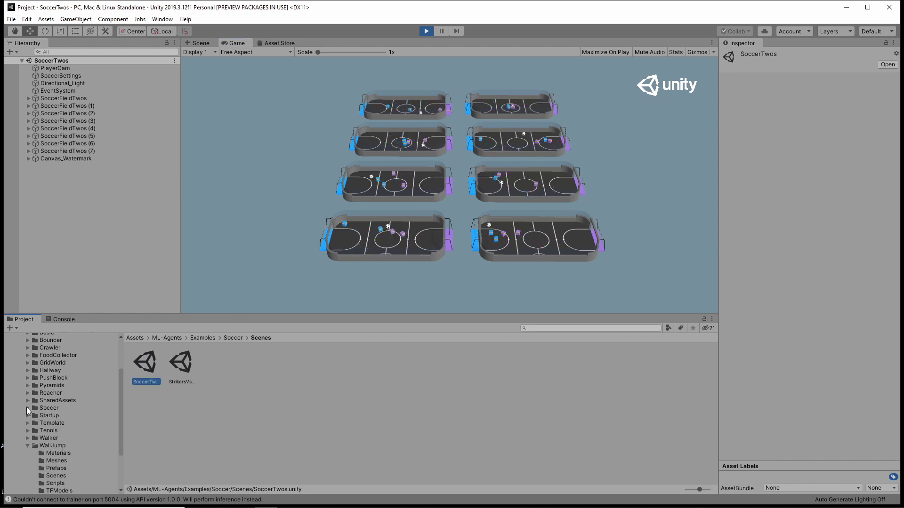
scroll(39, 412, down, 3)
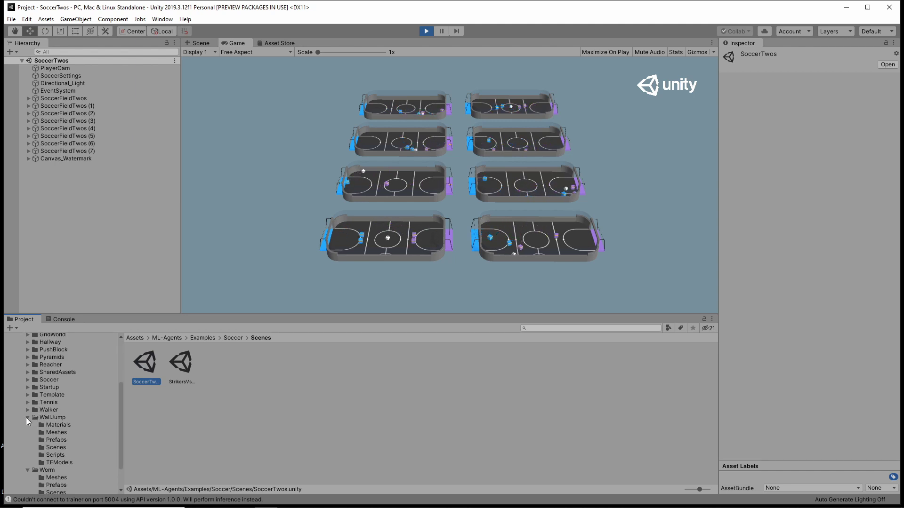
click(27, 417)
scroll(39, 406, up, 8)
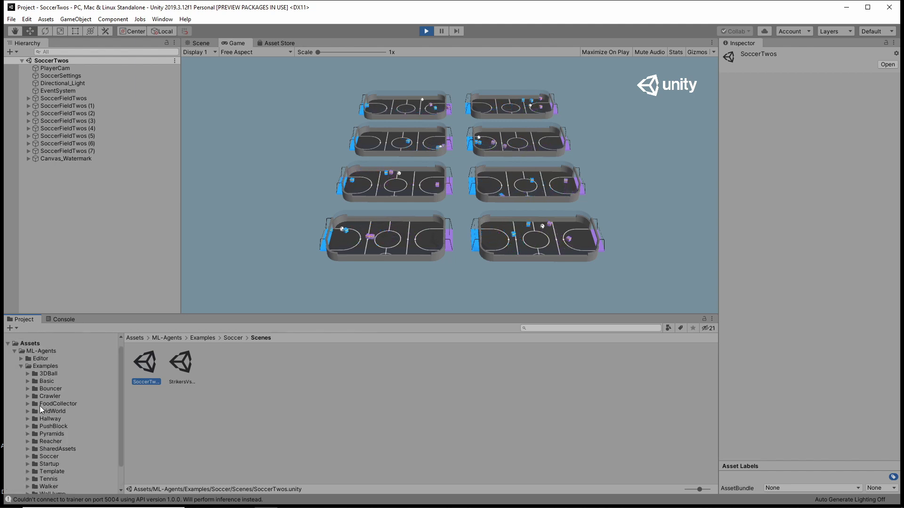
scroll(58, 438, down, 3)
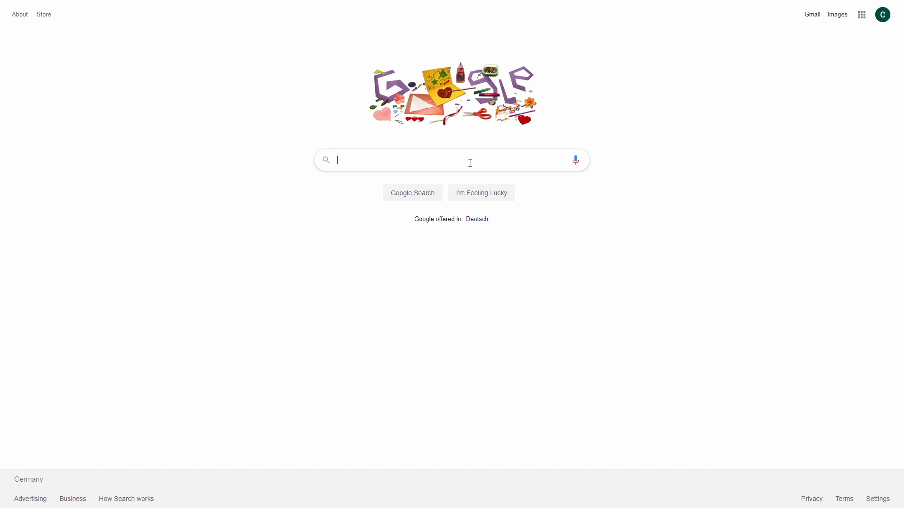
- Search 'anaconda download' and download the Windows 64-bit graphical installer from the Individual Edition page
text(anacond)
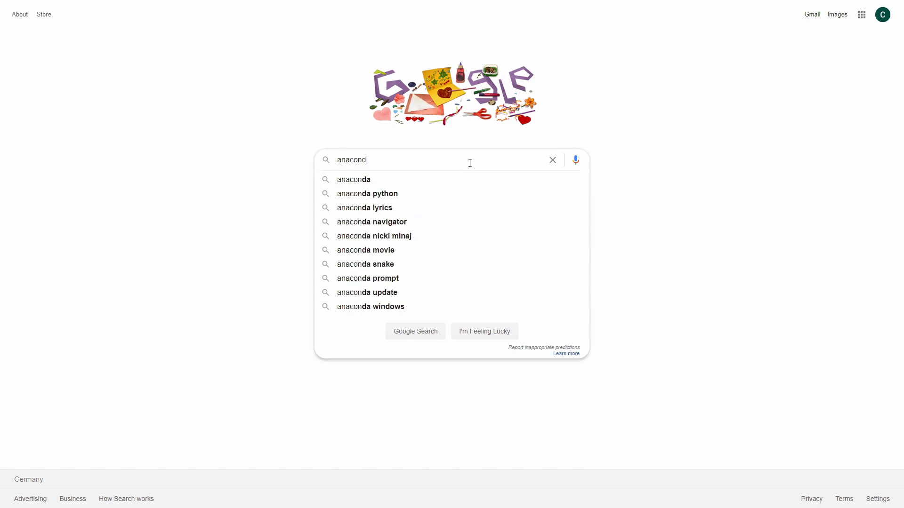
text(a download)
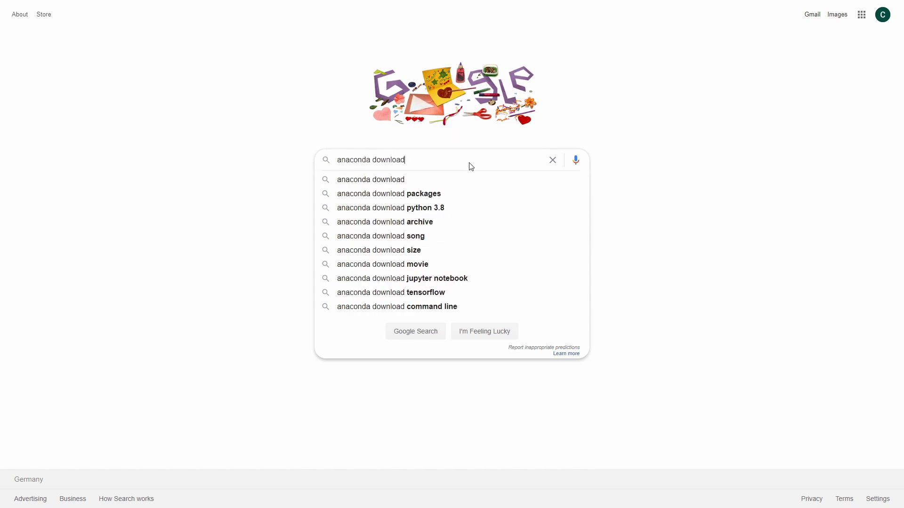
key(Return)
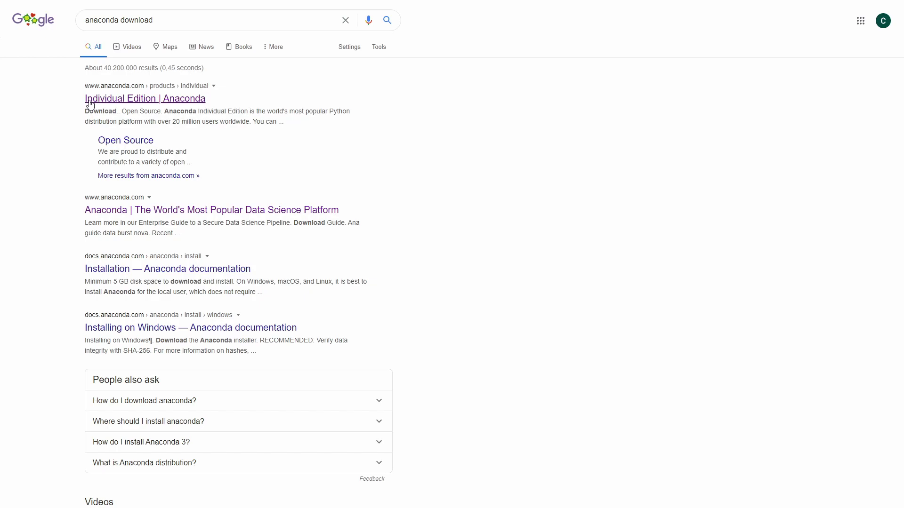
click(112, 101)
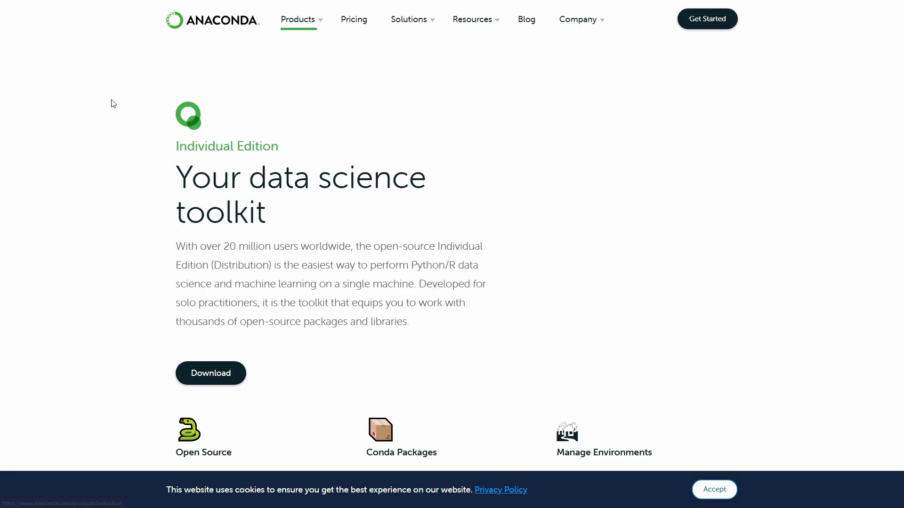
click(202, 371)
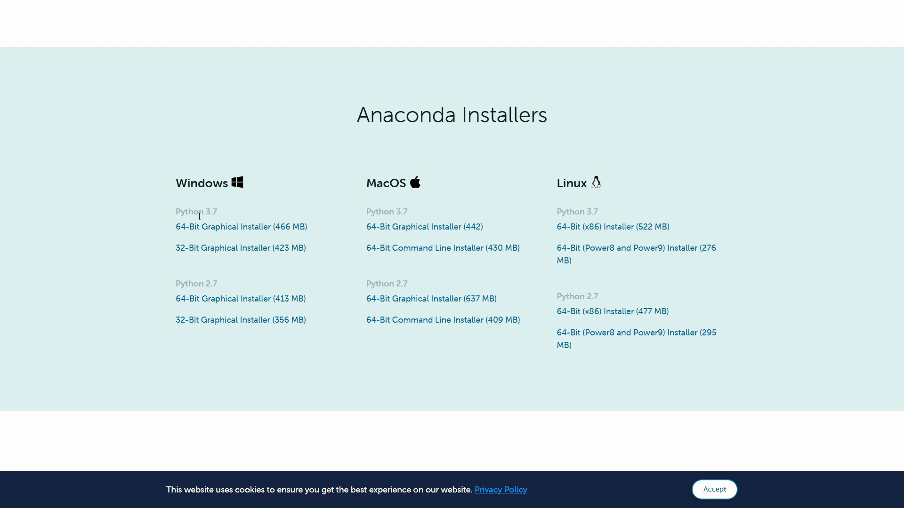
click(179, 228)
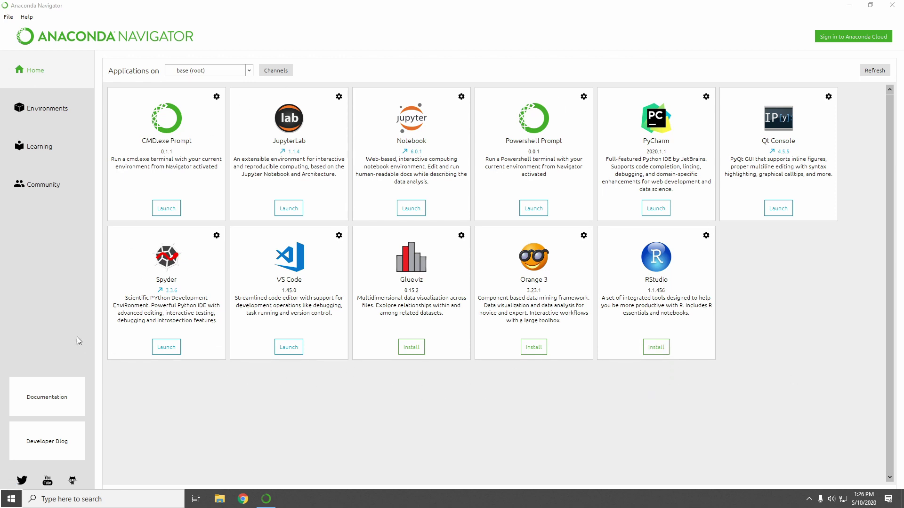
- Show the Environments page, then open and cancel the Create new environment dialog
click(52, 120)
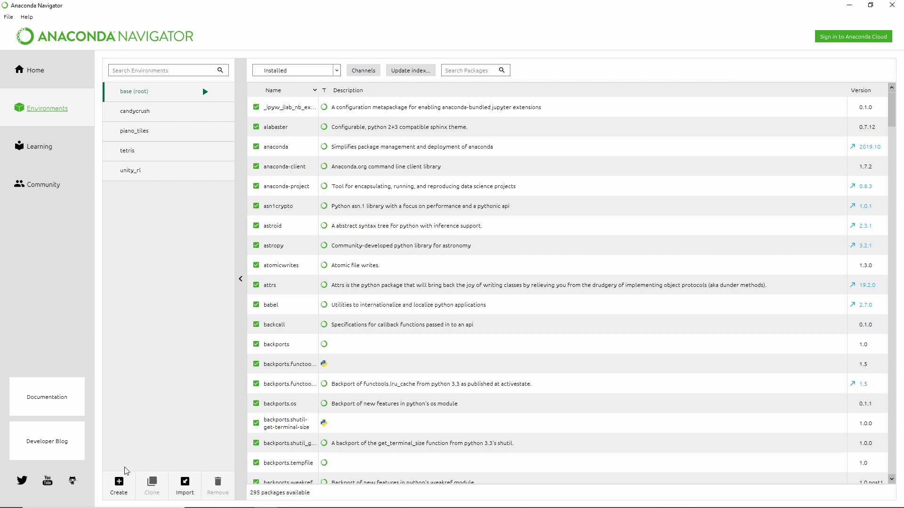
click(119, 487)
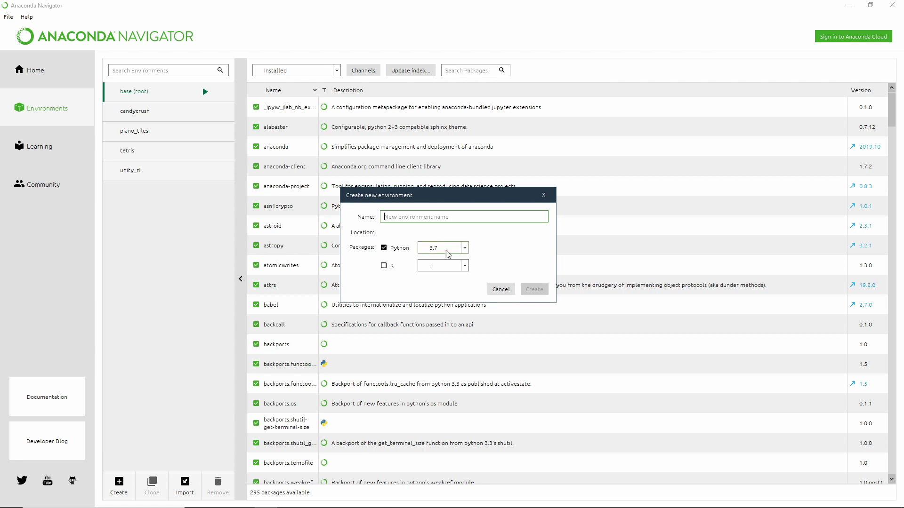
click(543, 196)
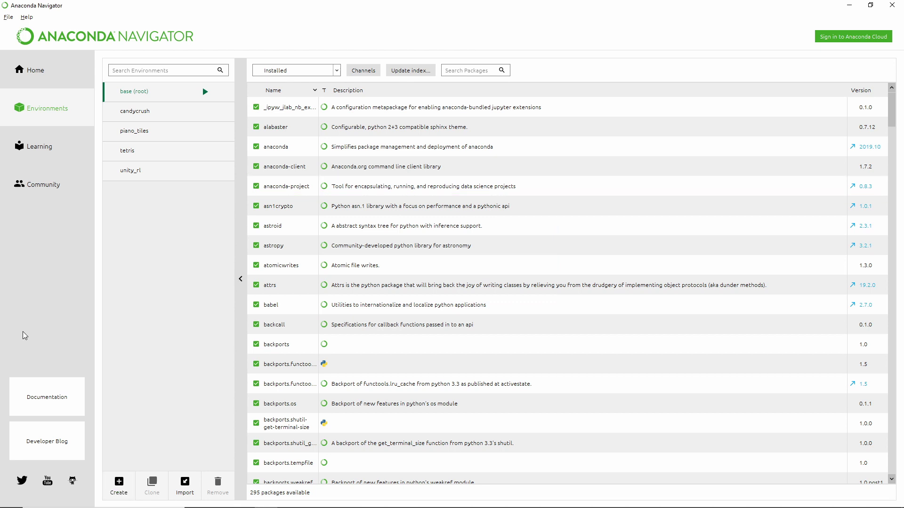
mouse_move(73, 503)
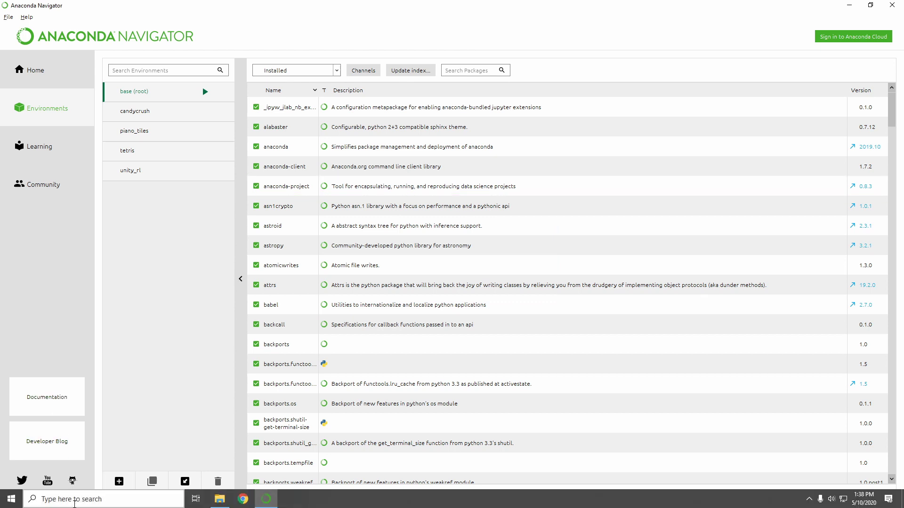
- Find and launch Anaconda Prompt from Windows search
click(75, 500)
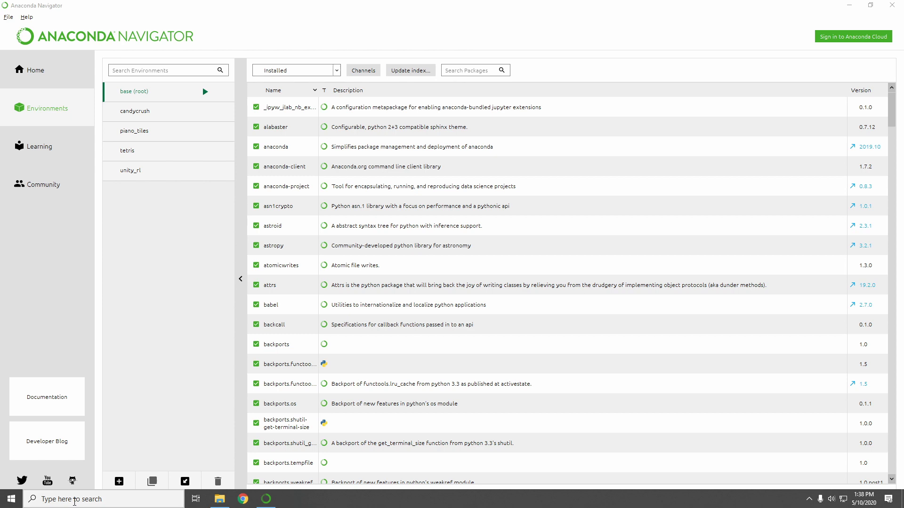
text(anaconda)
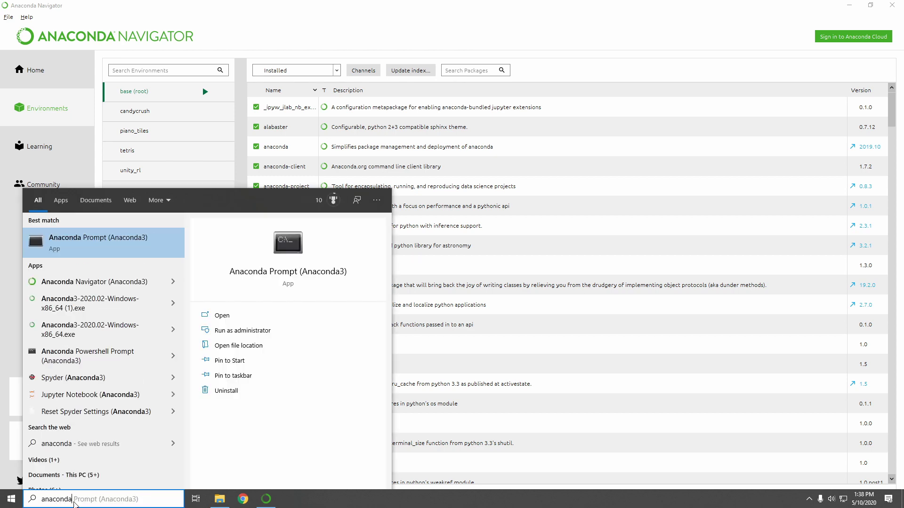
click(91, 244)
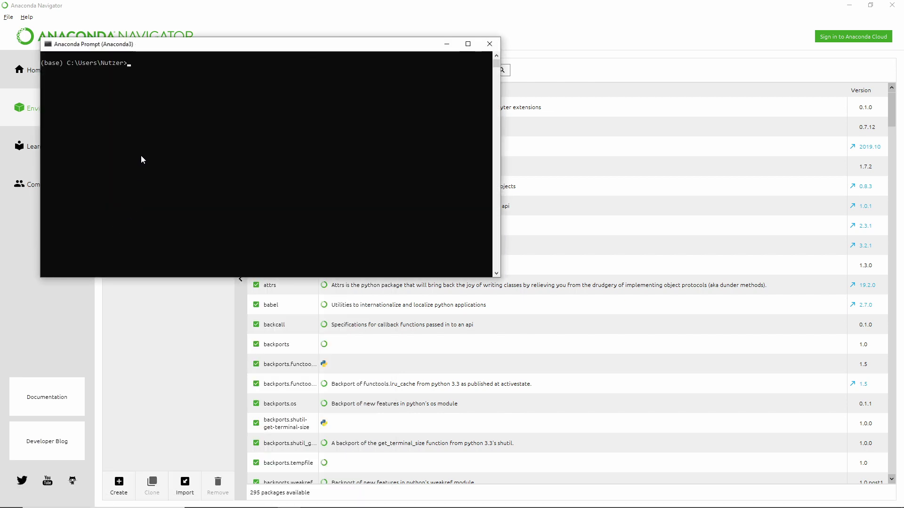
- Run 'conda activate unity_rl', then switch to the ml-agents-release_1 folder window
text(conda activate unity_rl)
key(Return)
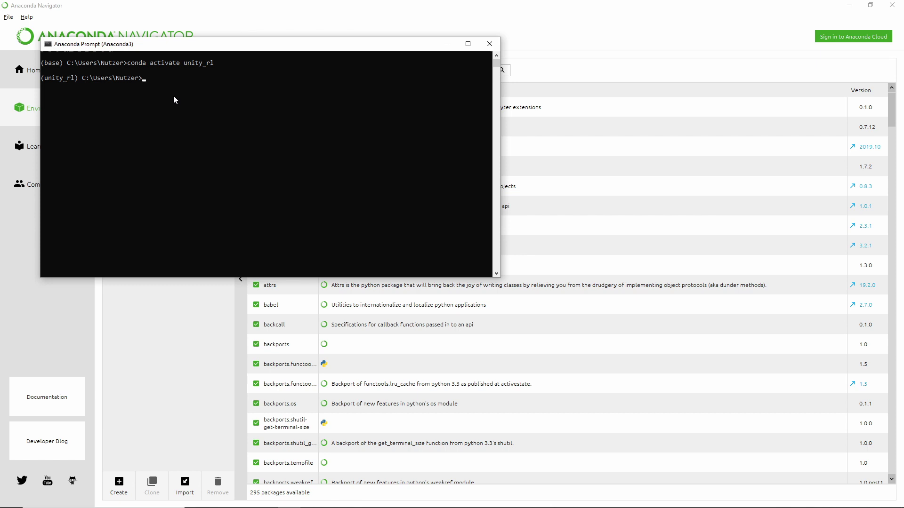
key(alt+Tab)
key(Tab)
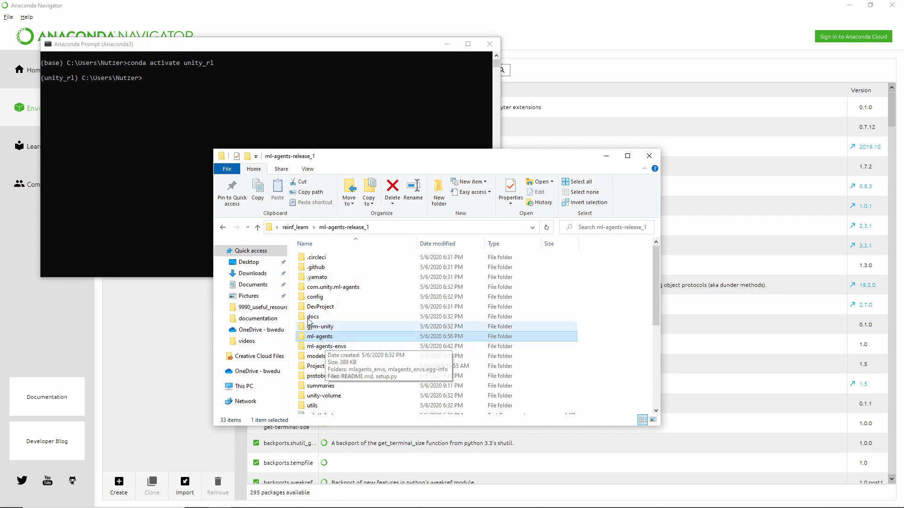
- Open the Properties of the DevProject folder inside ml-agents-release_1
click(295, 228)
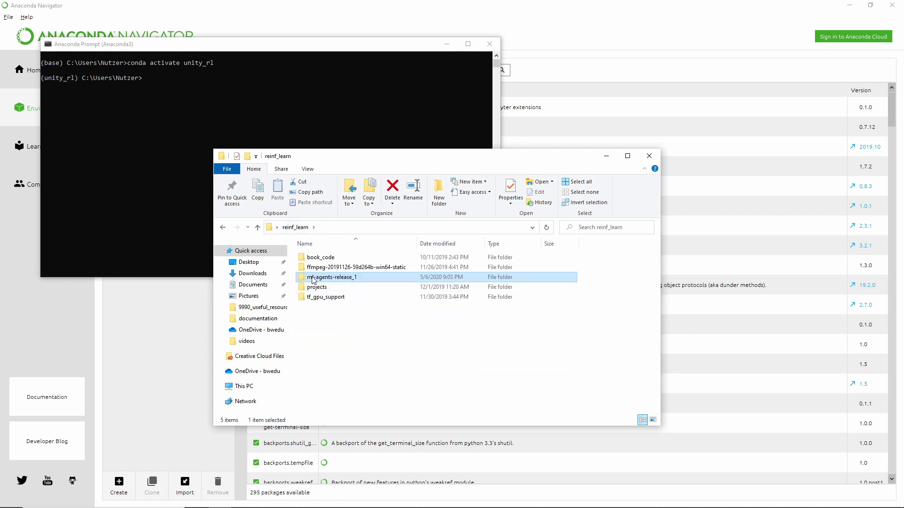
double_click(347, 277)
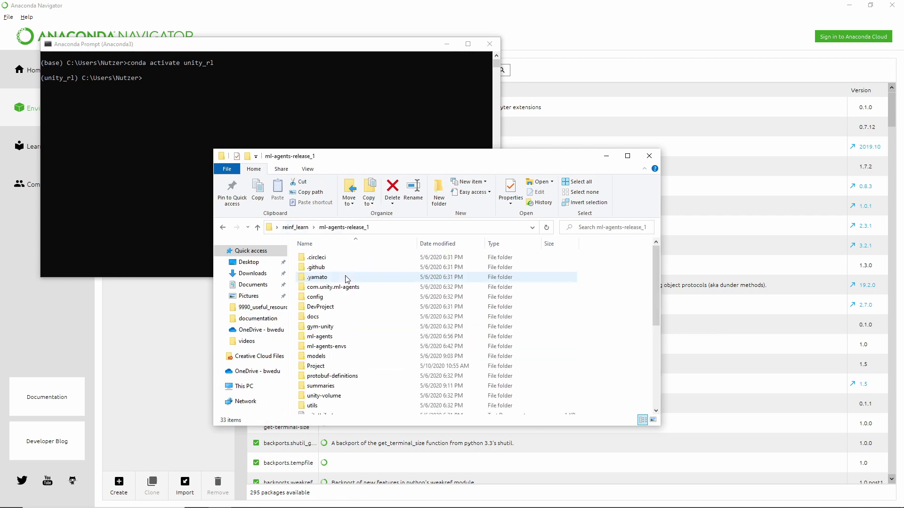
right_click(321, 309)
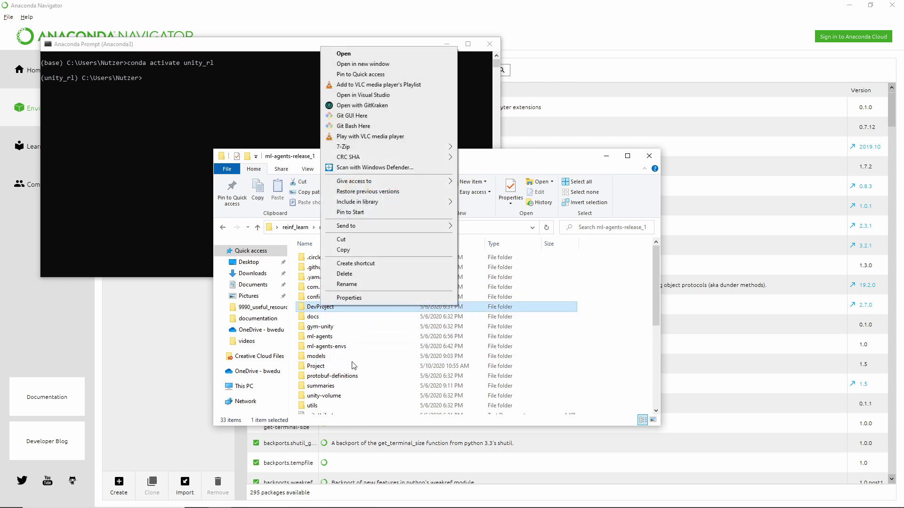
click(450, 295)
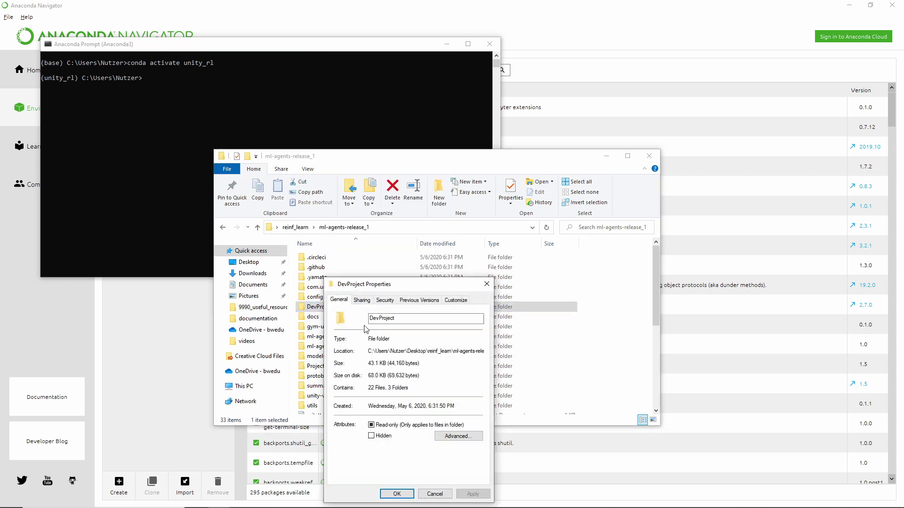
- Select and copy the full Location path shown in the DevProject properties
double_click(411, 350)
click(409, 351)
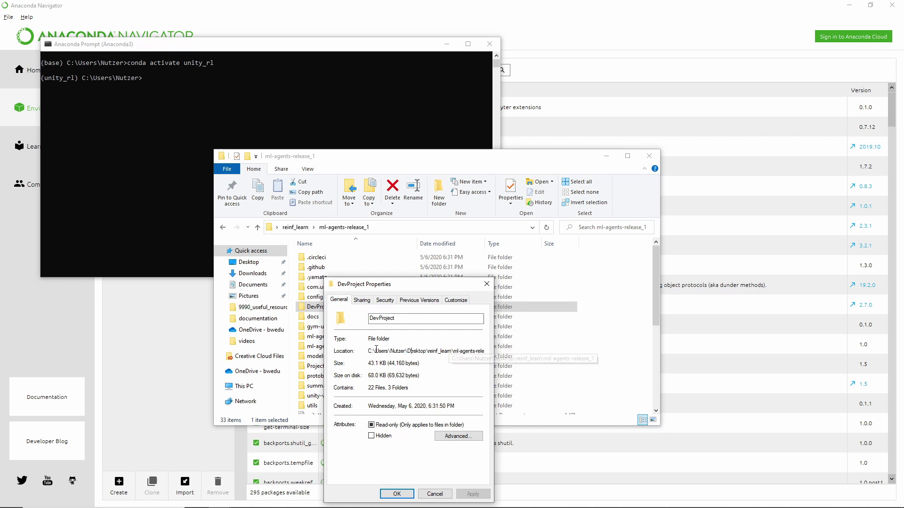
drag(368, 351, 499, 353)
key(ctrl+c)
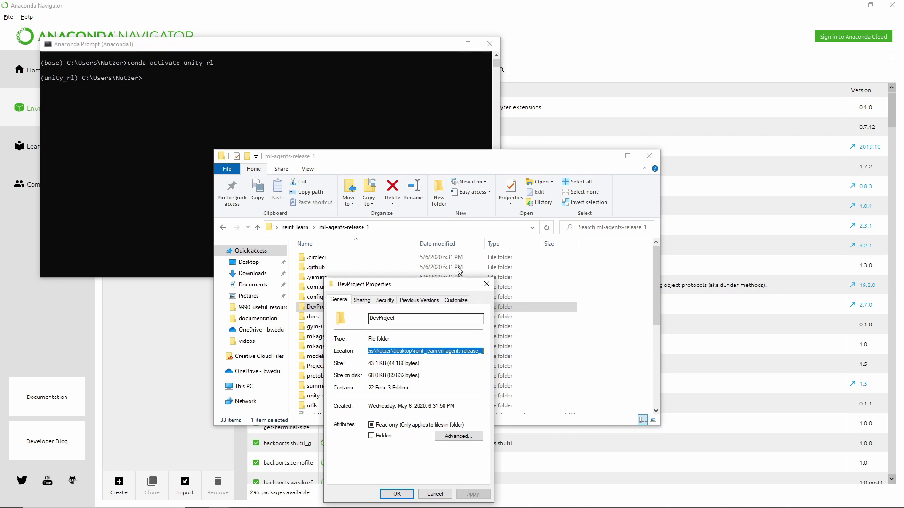
click(193, 89)
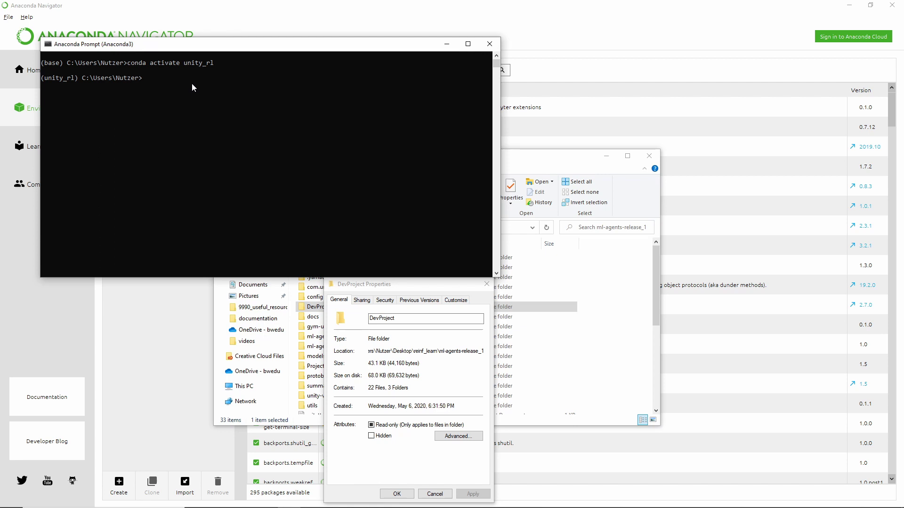
- Change the Anaconda Prompt directory to the pasted ml-agents-release_1 path with cd
text(cd)
key(ctrl+v)
key(Return)
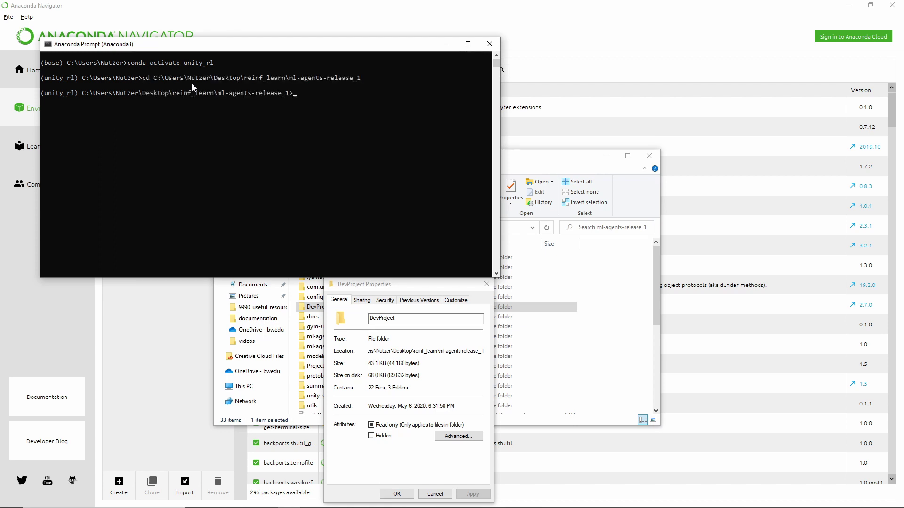
- Run dir and review the folder listing of 17 files and 18 folders
text(dir)
key(Return)
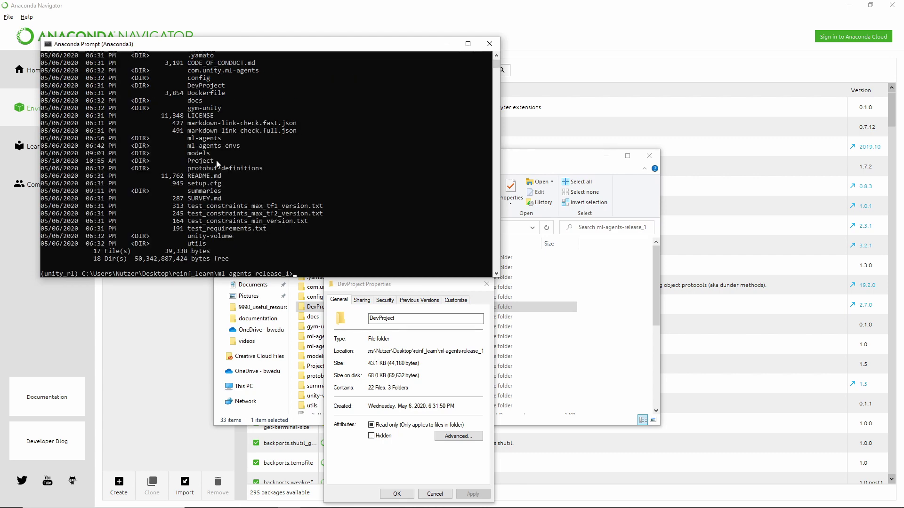
scroll(218, 163, up, 1)
click(541, 159)
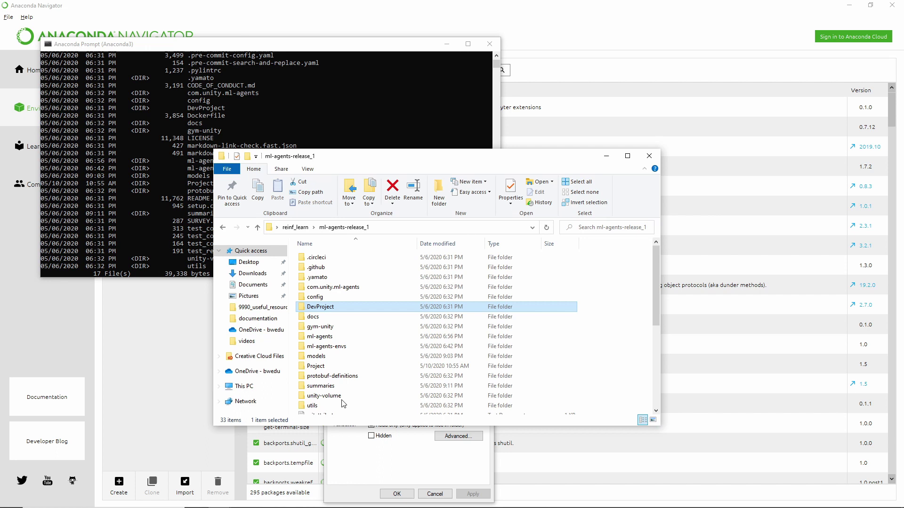
click(266, 46)
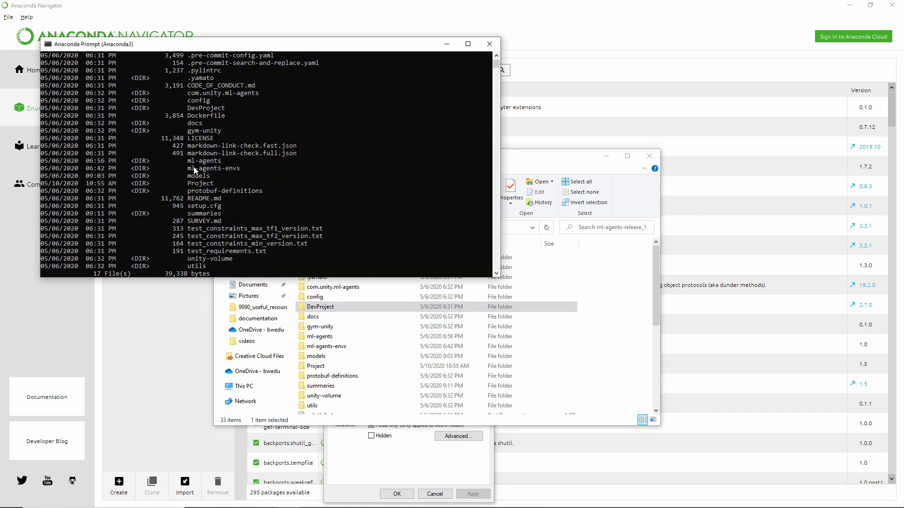
scroll(253, 175, down, 1)
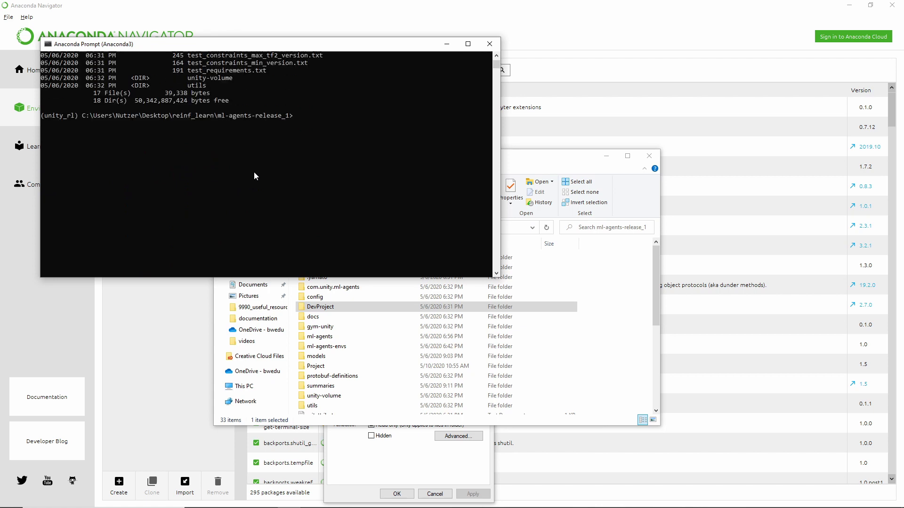
scroll(261, 194, down, 2)
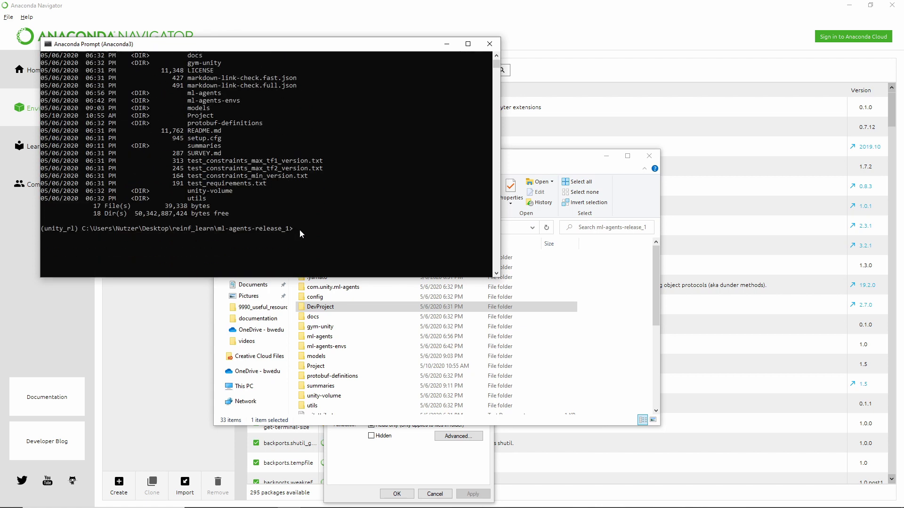
- Install ml-agents with 'pip install -e', then recall the command for ml-agents-envs
text(pip install -e ml-agents)
key(Return)
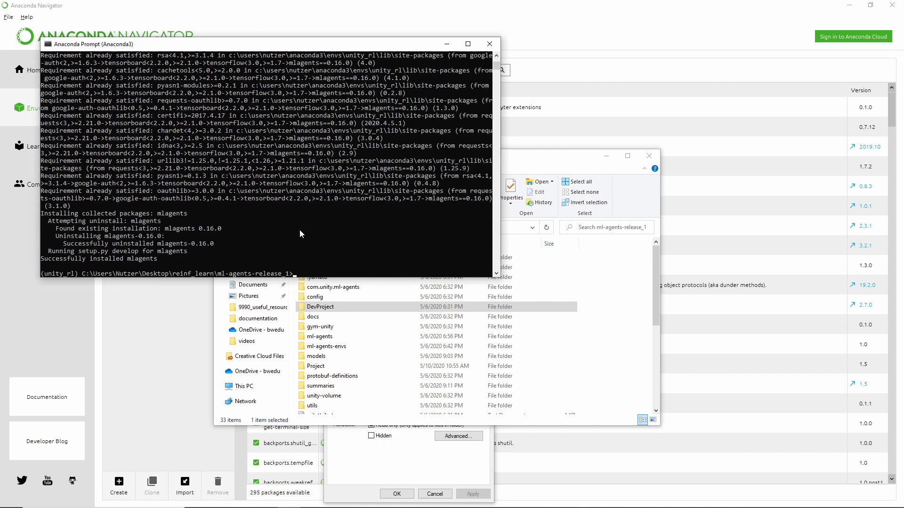
key(Up)
text(-ev)
text(nstall -e ml-agents-envs)
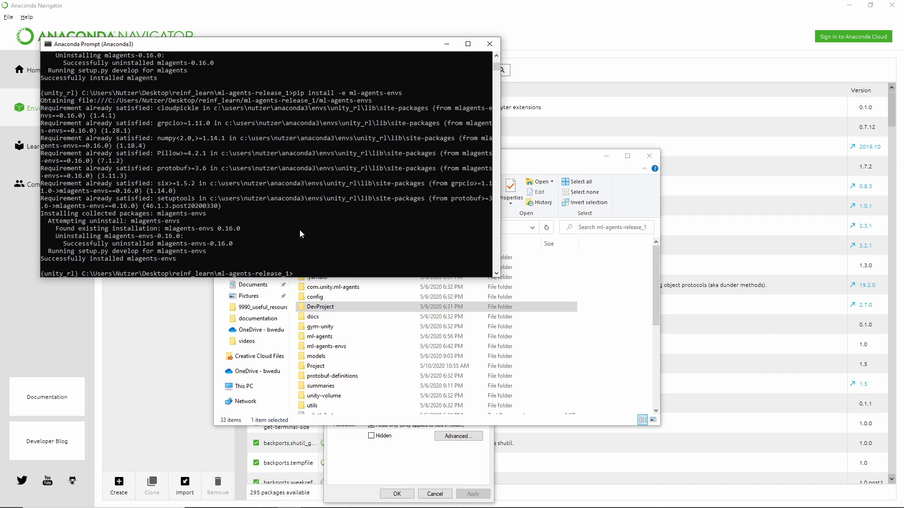
- Run conda list and highlight the mlagents and mlagents-envs 0.16.0 entries
text(conda list)
key(Return)
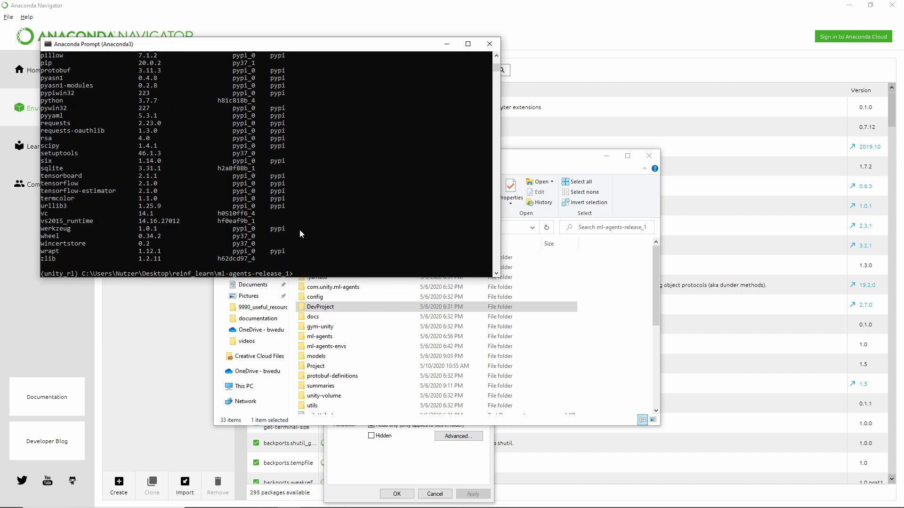
scroll(299, 229, up, 7)
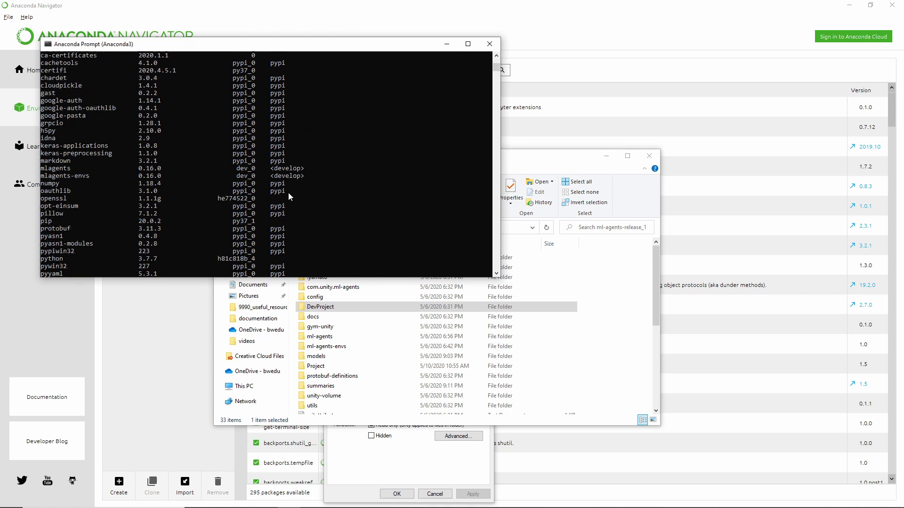
drag(311, 177, 38, 168)
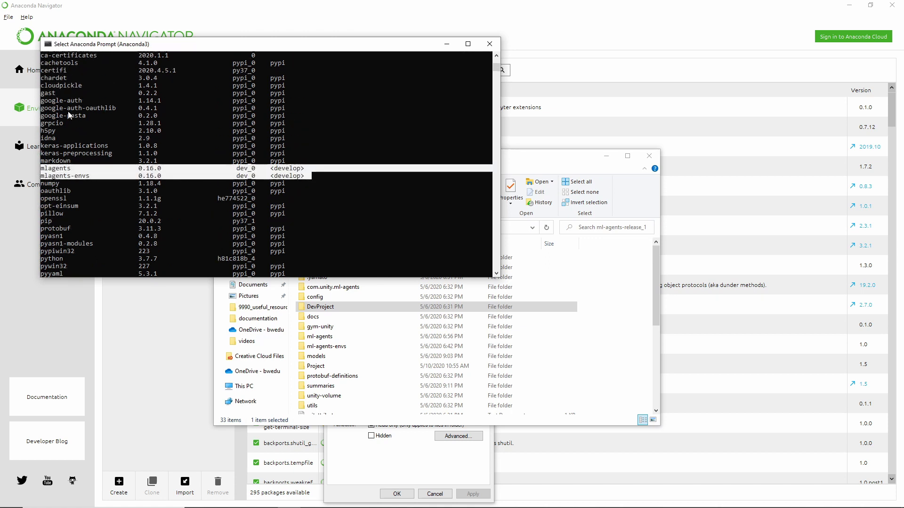
scroll(67, 111, up, 1)
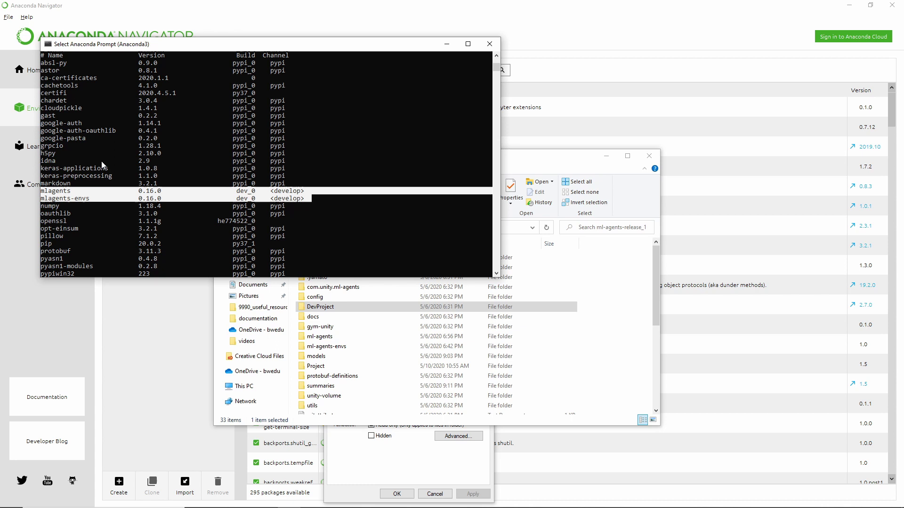
click(313, 198)
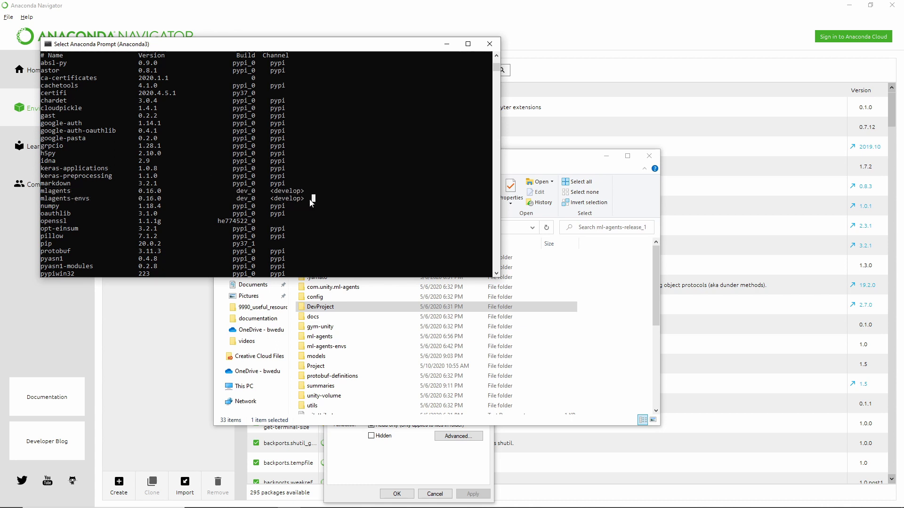
drag(314, 200, 36, 193)
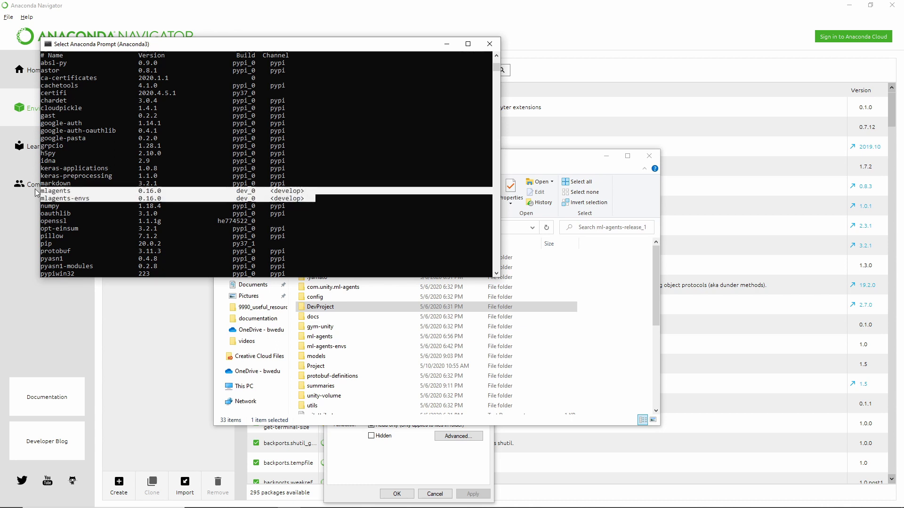
click(308, 207)
scroll(314, 214, down, 10)
scroll(317, 214, up, 4)
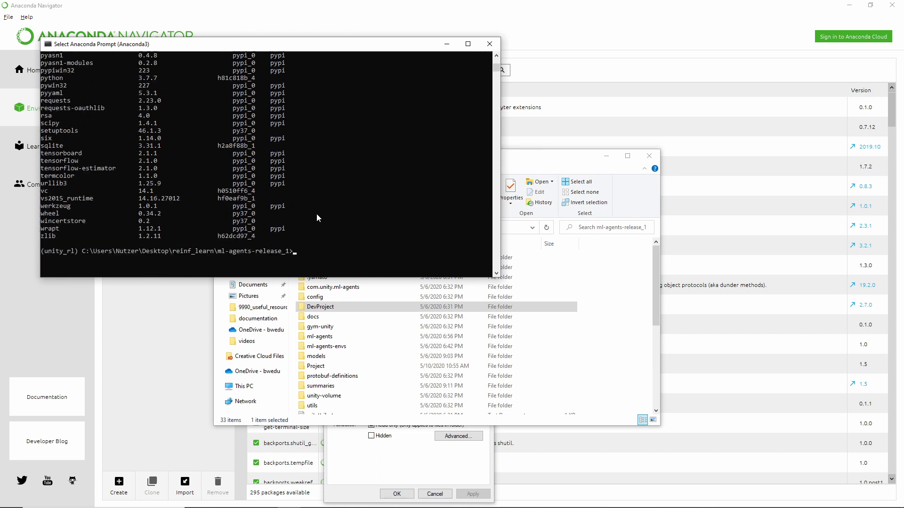
scroll(315, 215, down, 2)
- Wipe the console with cls after clear fails, then run mlagents-learn without arguments
text(clear)
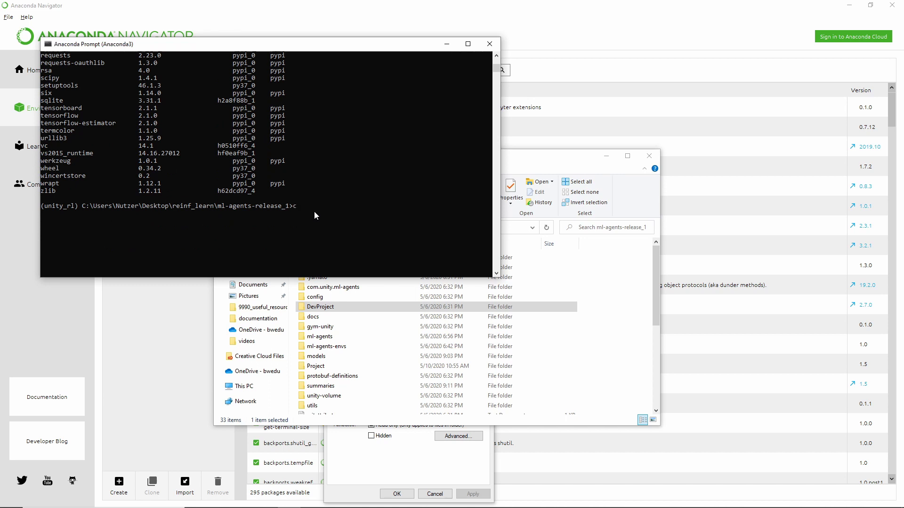
key(Return)
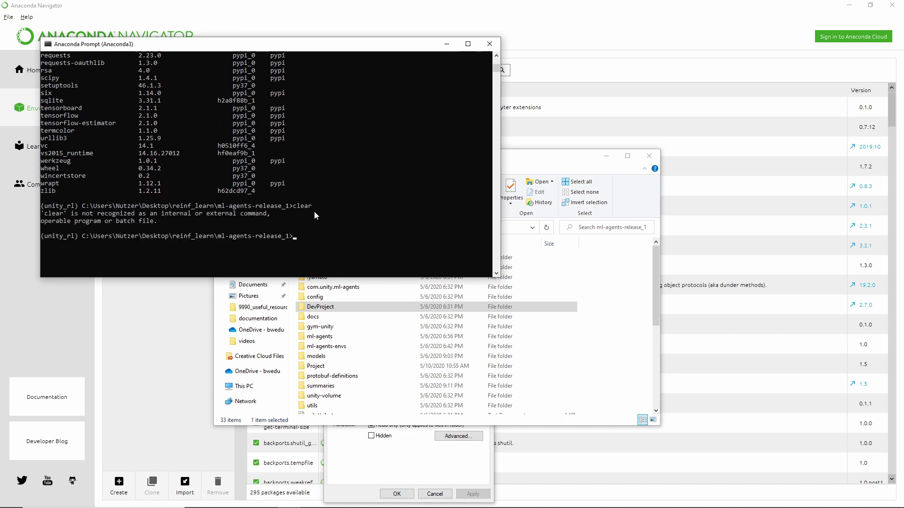
text(cls)
key(Return)
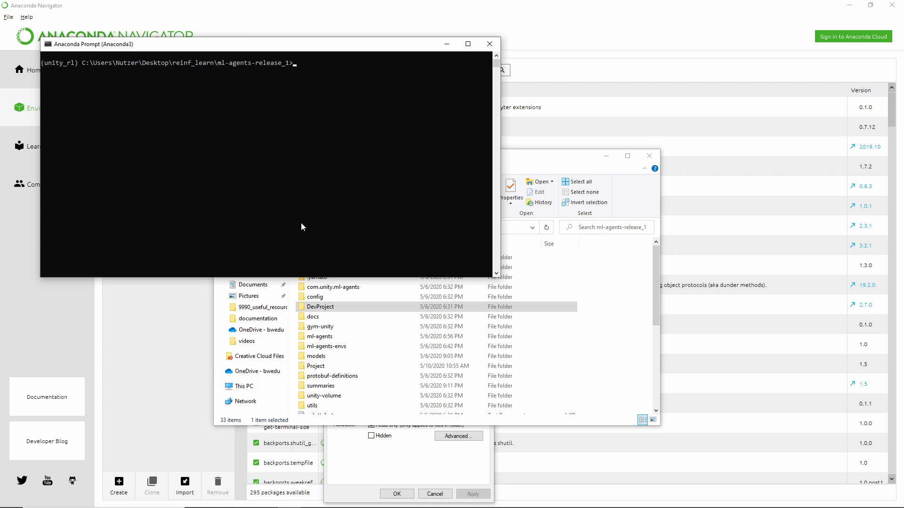
text(mlagents-learn)
key(Return)
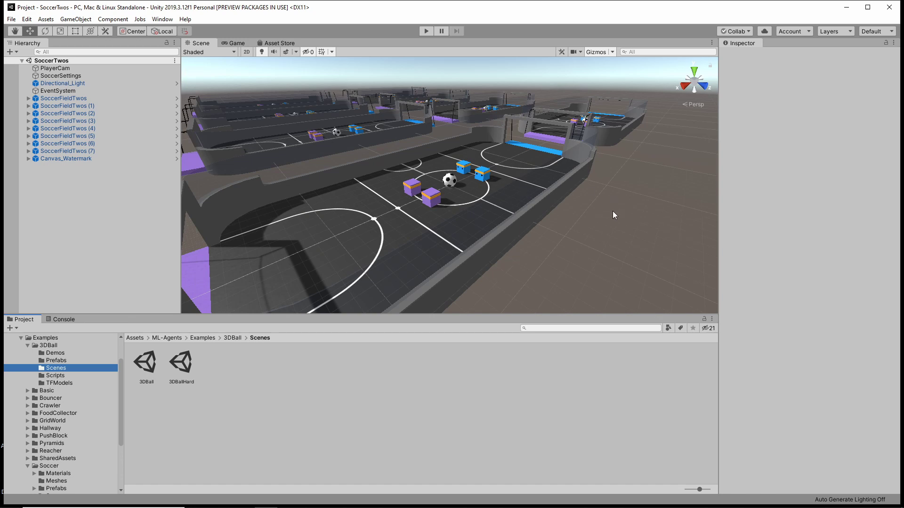
- Open the 3DBall scene, play it briefly to watch the agents, then stop
double_click(150, 360)
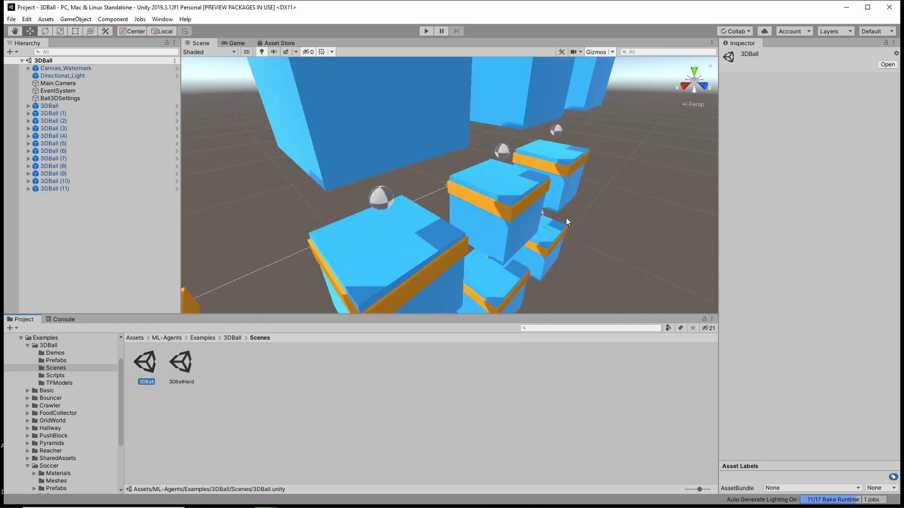
scroll(565, 218, down, 5)
click(591, 220)
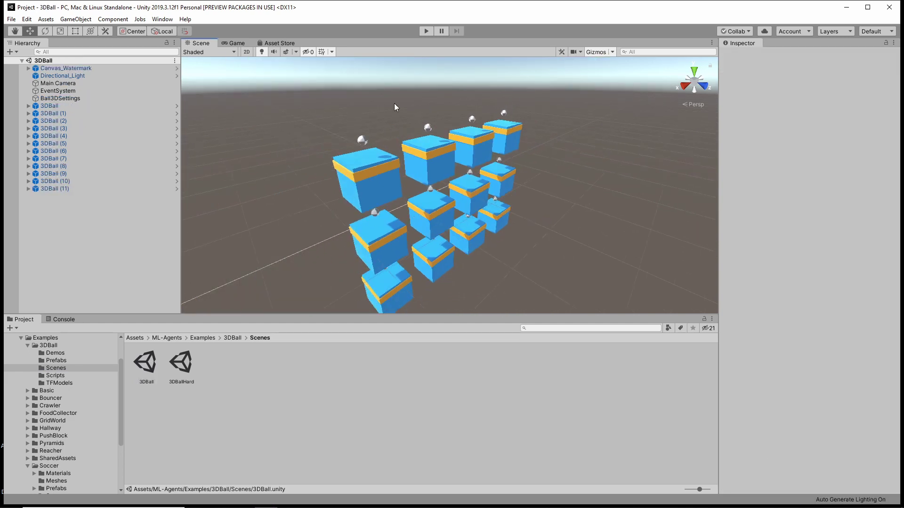
click(424, 31)
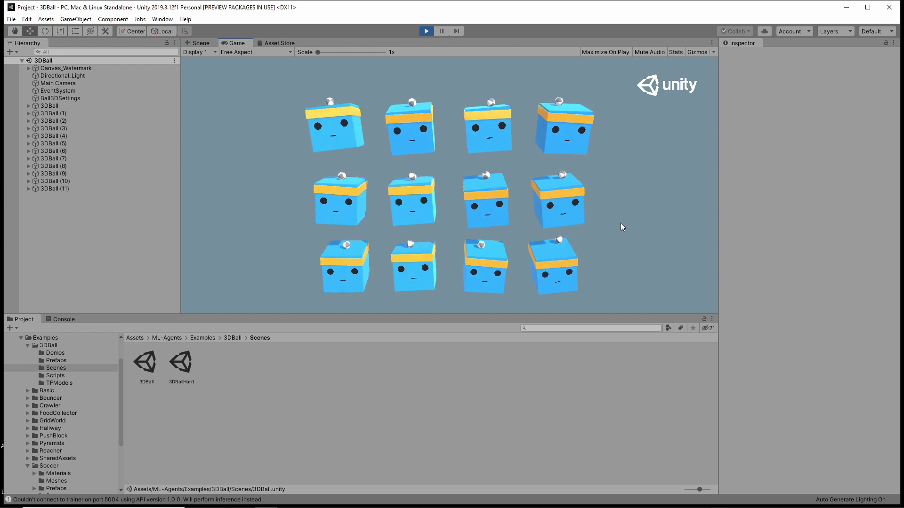
click(426, 31)
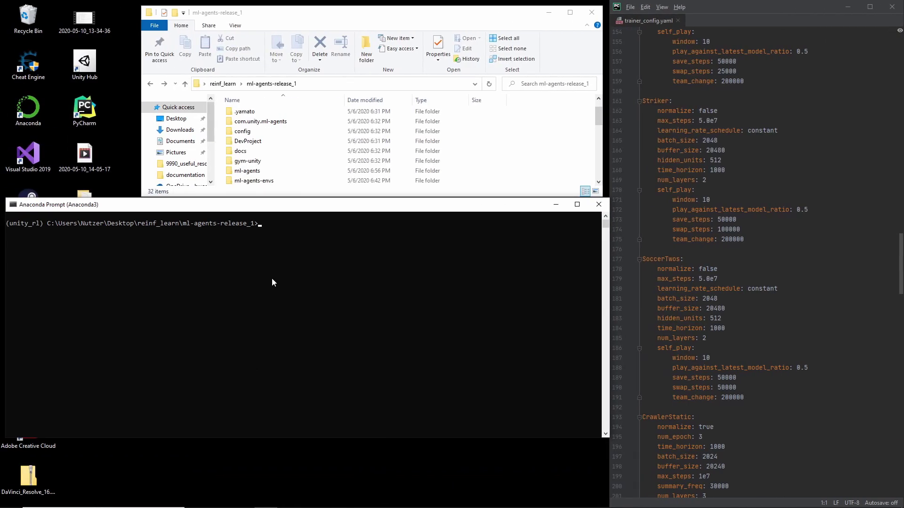
- Paste the mlagents-learn training command and change its run-id to first_run_3dball
click(272, 278)
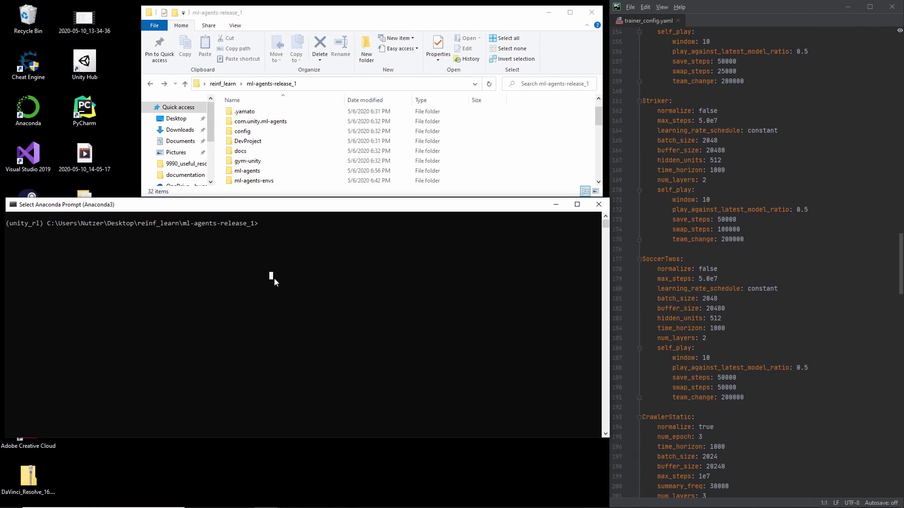
right_click(278, 227)
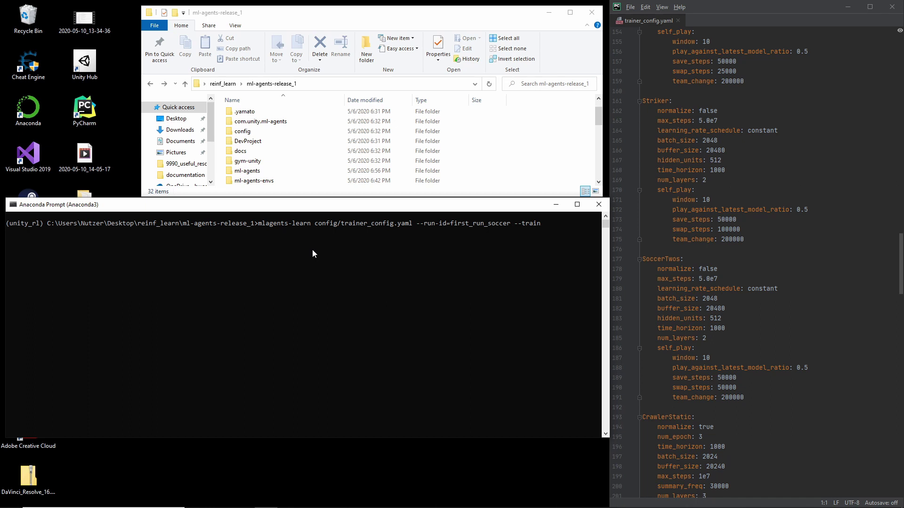
key(BackSpace)
key(BackSpace)
key(BackSpace)
key(BackSpace)
key(BackSpace)
key(BackSpace)
text(3dball)
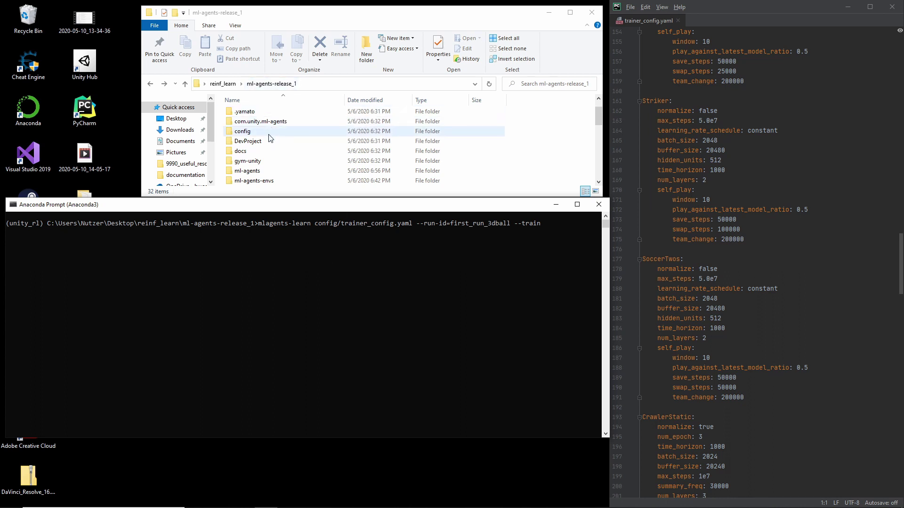
- Check the 3DBall settings block in config/trainer_config.yaml
scroll(270, 137, up, 1)
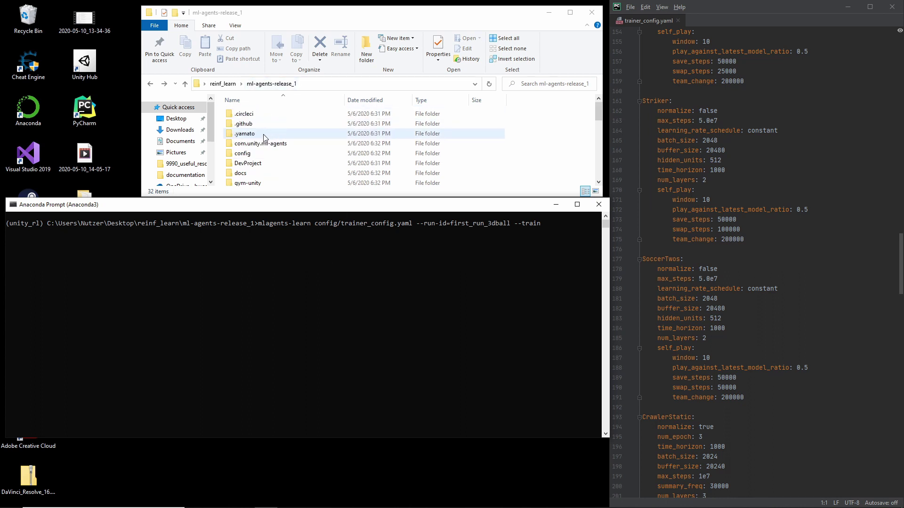
double_click(241, 158)
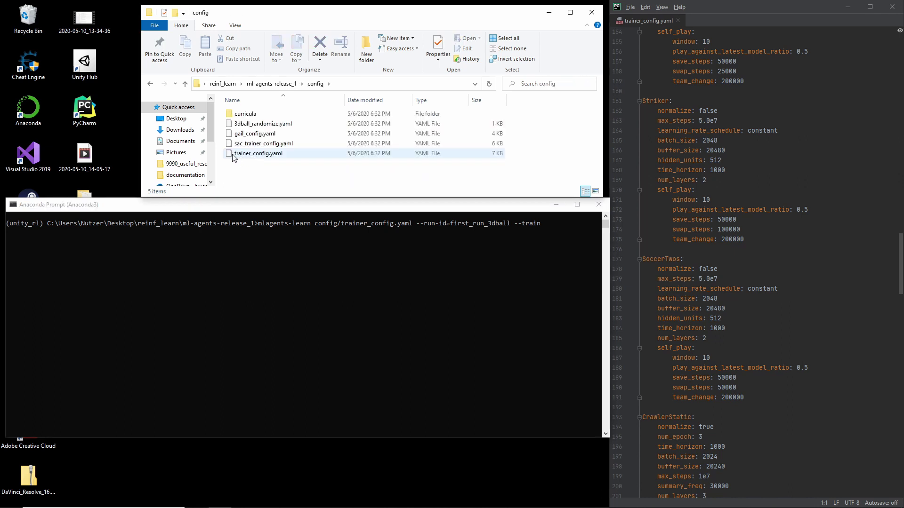
click(152, 84)
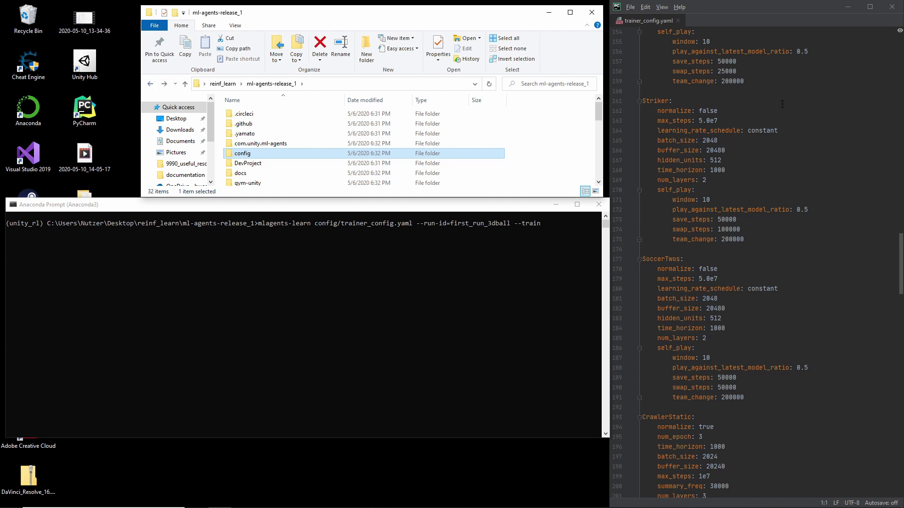
drag(899, 263, 888, 167)
drag(703, 305, 638, 234)
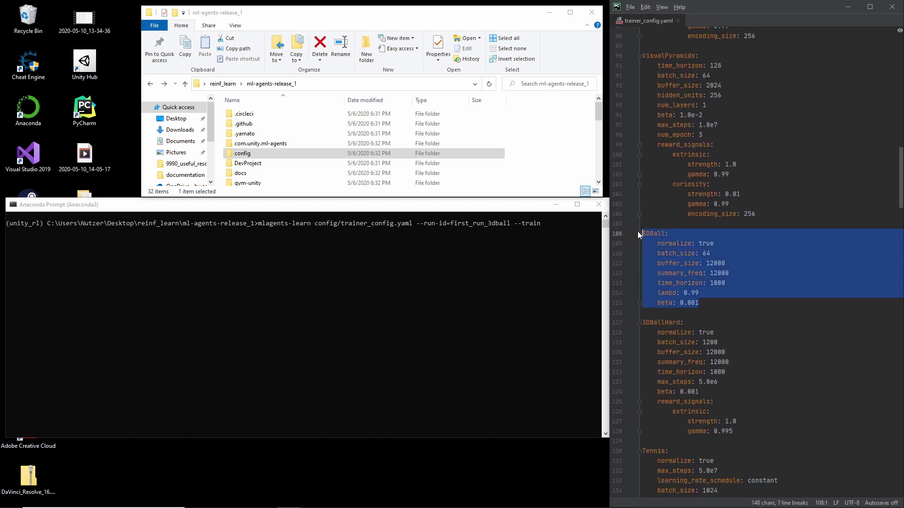
click(668, 234)
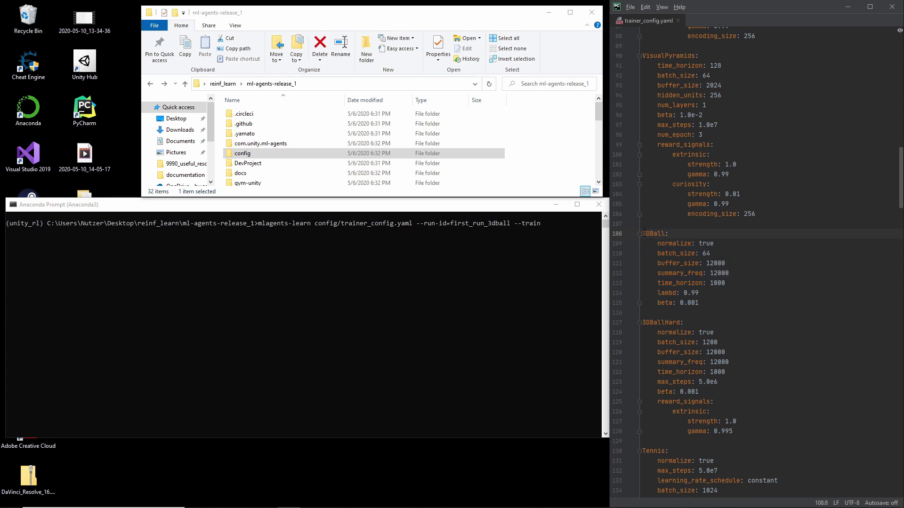
drag(644, 233, 711, 303)
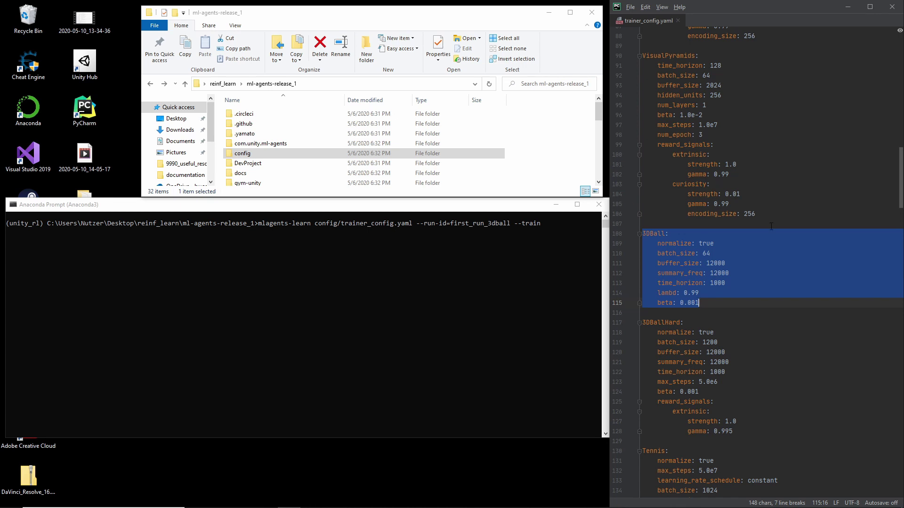
click(420, 230)
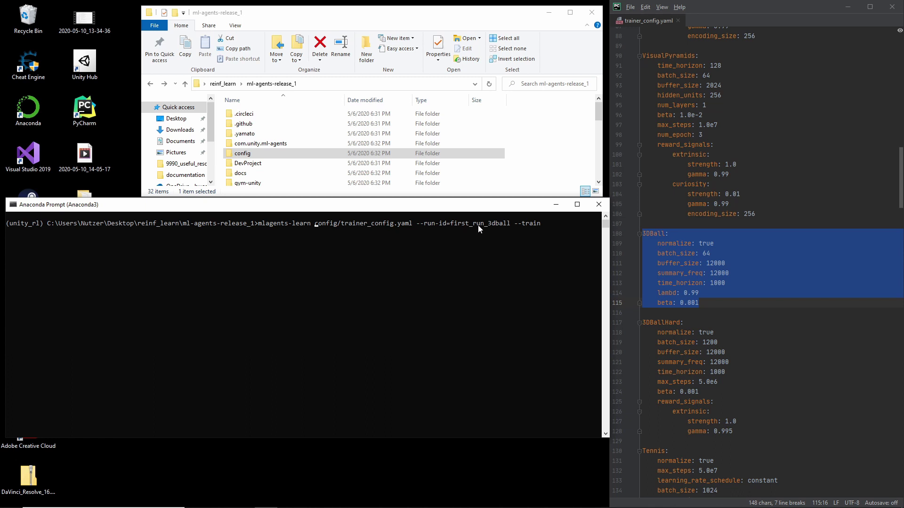
- Launch the first_run_3dball training and press Play in Unity to connect
key(Left)
key(Left)
key(Left)
key(Left)
key(Left)
key(Left)
key(Left)
key(Left)
key(Left)
key(Left)
key(Left)
key(Left)
key(Left)
key(Left)
key(Left)
key(Left)
key(Left)
key(Left)
key(Left)
key(Left)
key(Return)
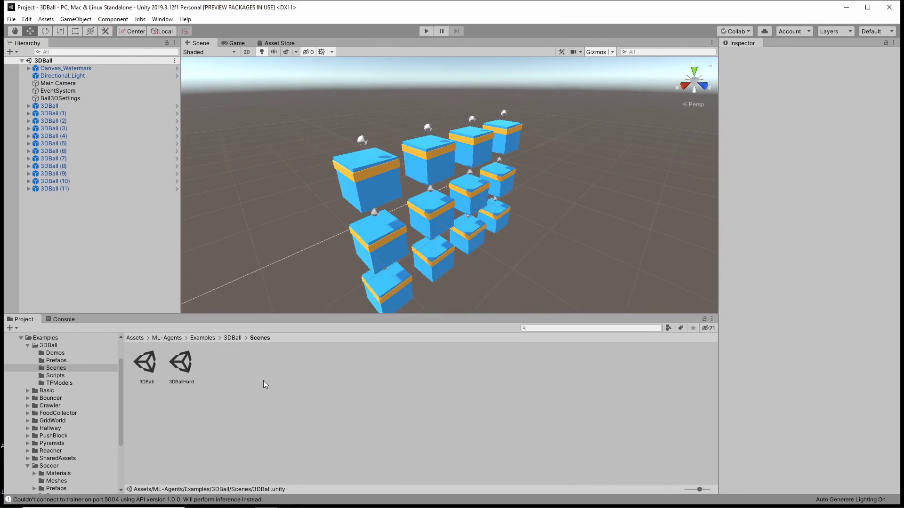
click(427, 31)
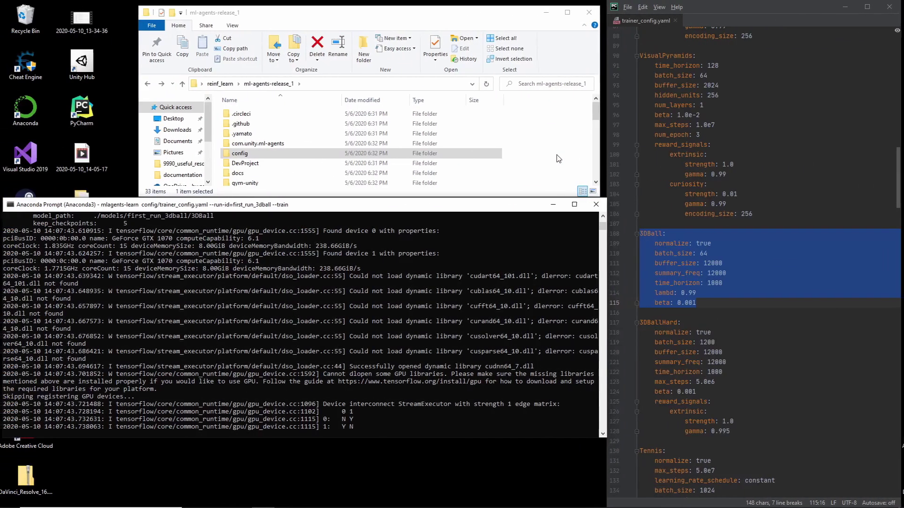
- Monitor the training log until 60000 steps with mean reward around 4.255
drag(699, 303, 638, 231)
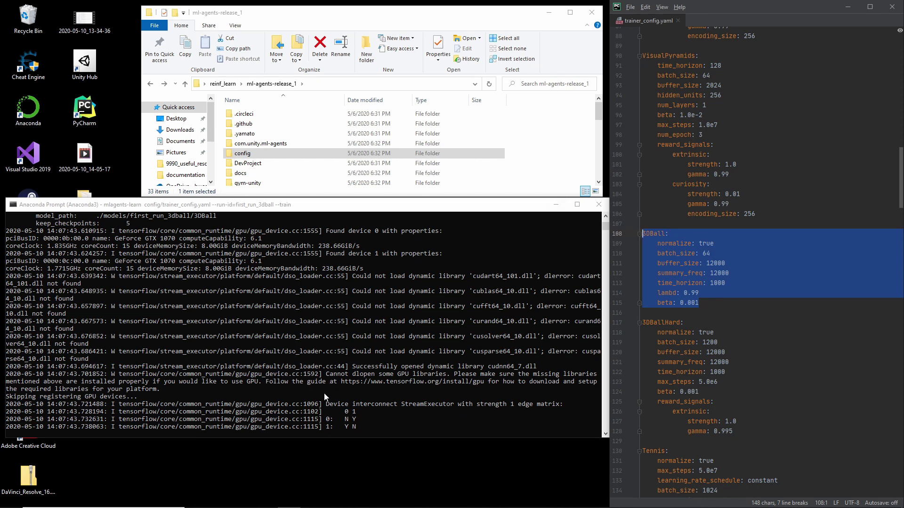
scroll(325, 394, down, 4)
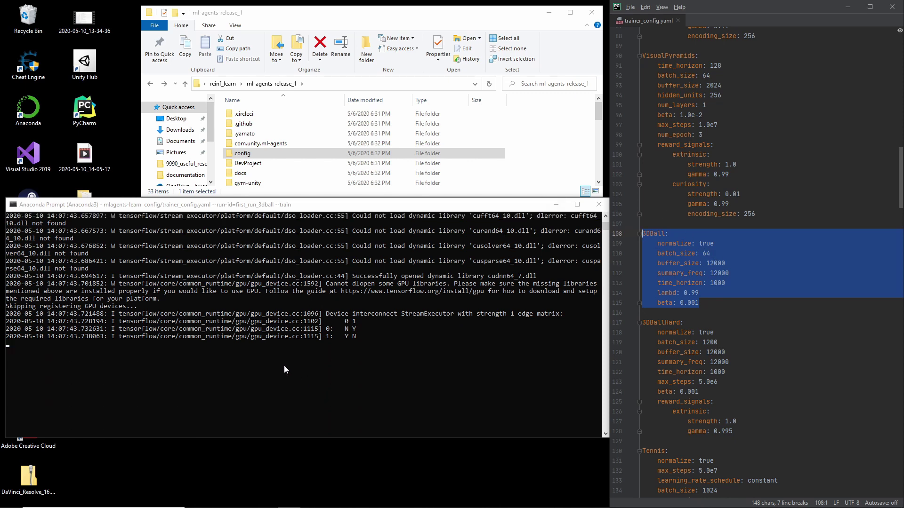
scroll(196, 343, up, 2)
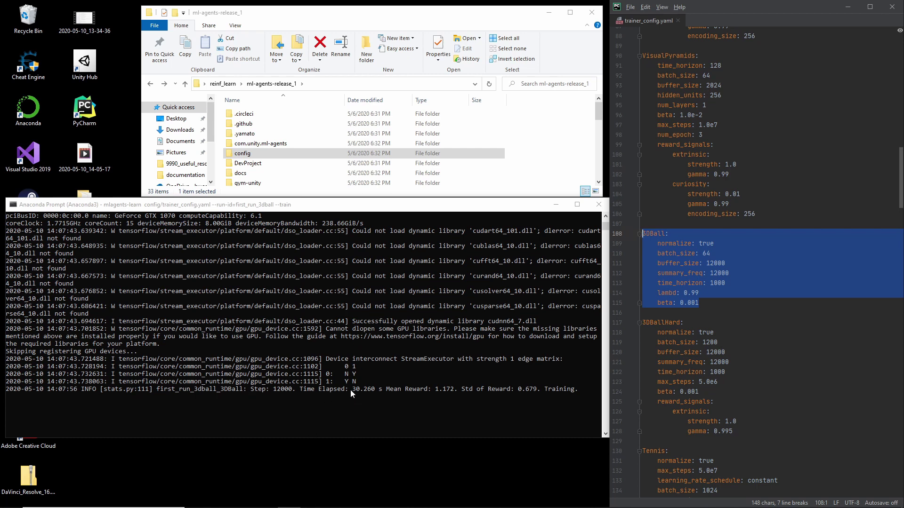
click(351, 390)
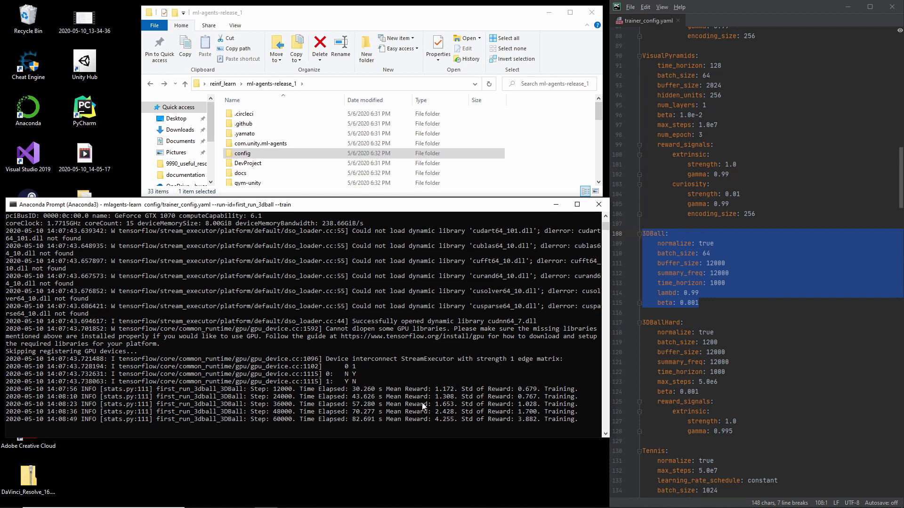
scroll(419, 403, down, 1)
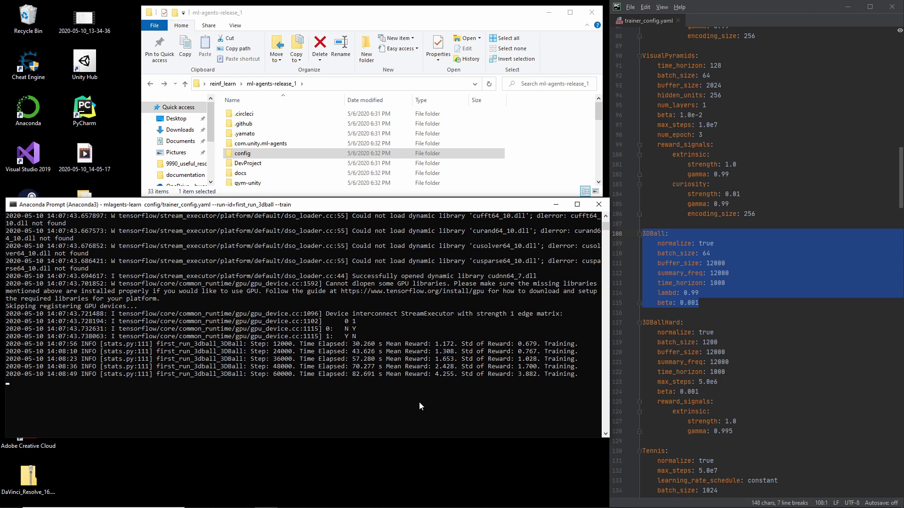
- Stop training with Ctrl+C to export the model, and return to the project folder
key(ctrl+c)
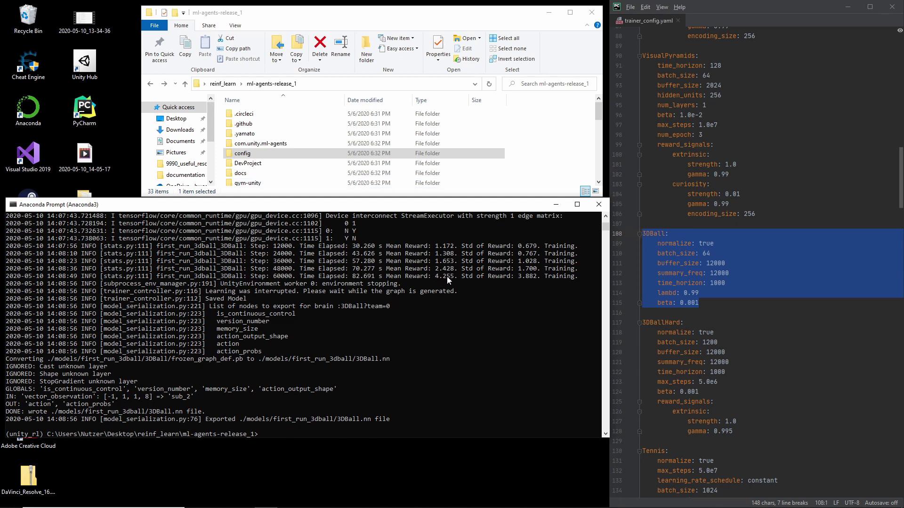
click(245, 134)
scroll(271, 168, down, 2)
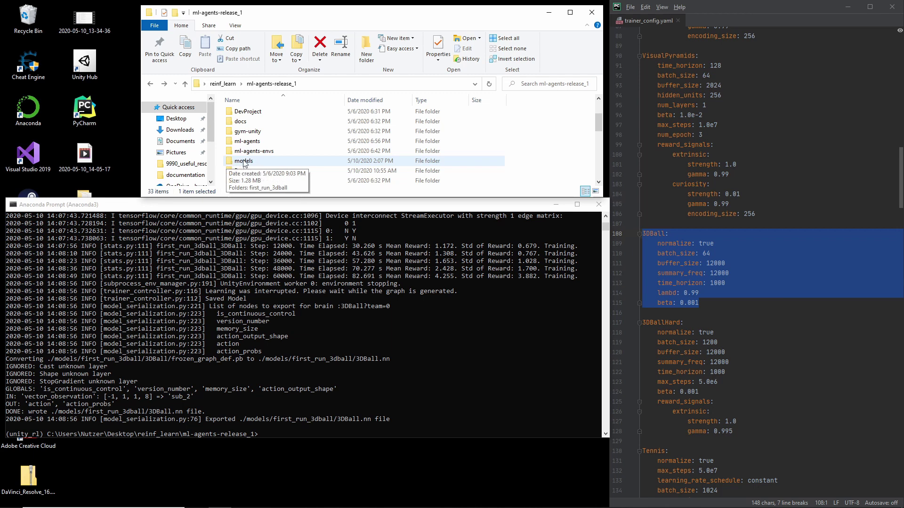
- Open models > first_run_3dball and locate the exported 3DBall.nn file
double_click(242, 162)
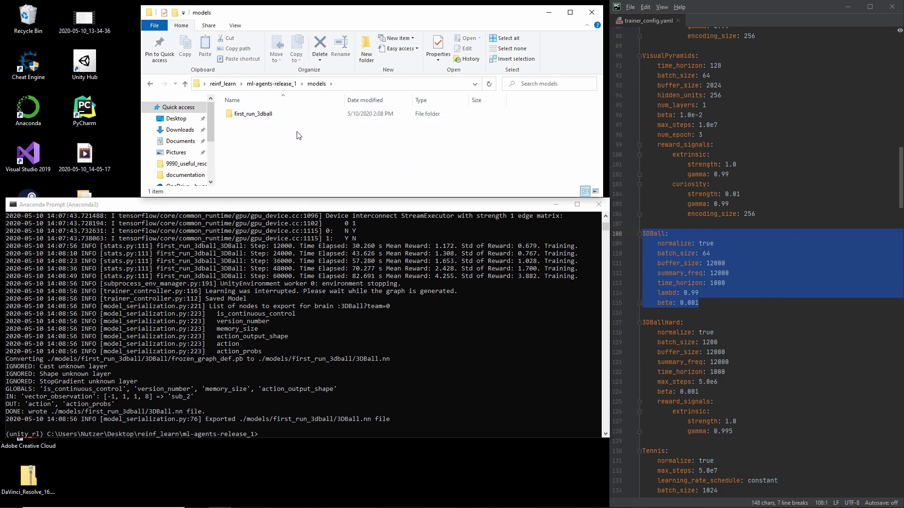
drag(292, 136, 225, 108)
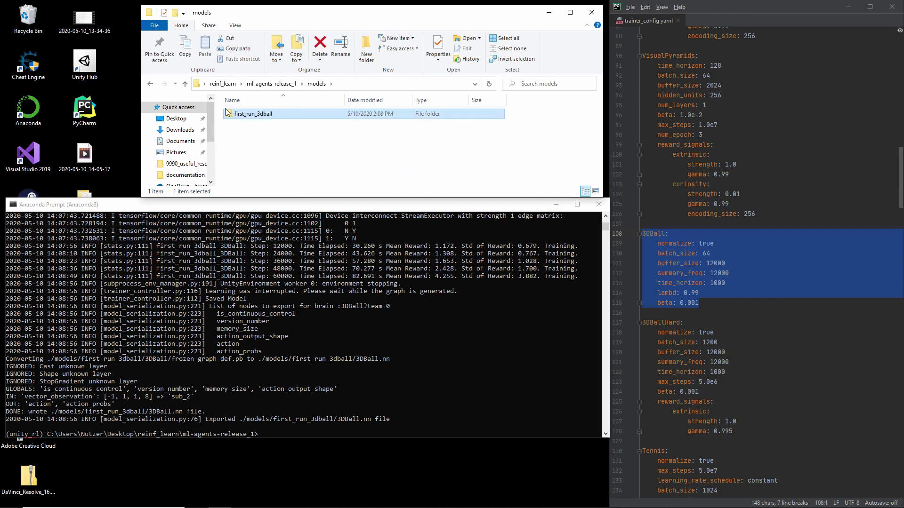
click(269, 128)
double_click(255, 113)
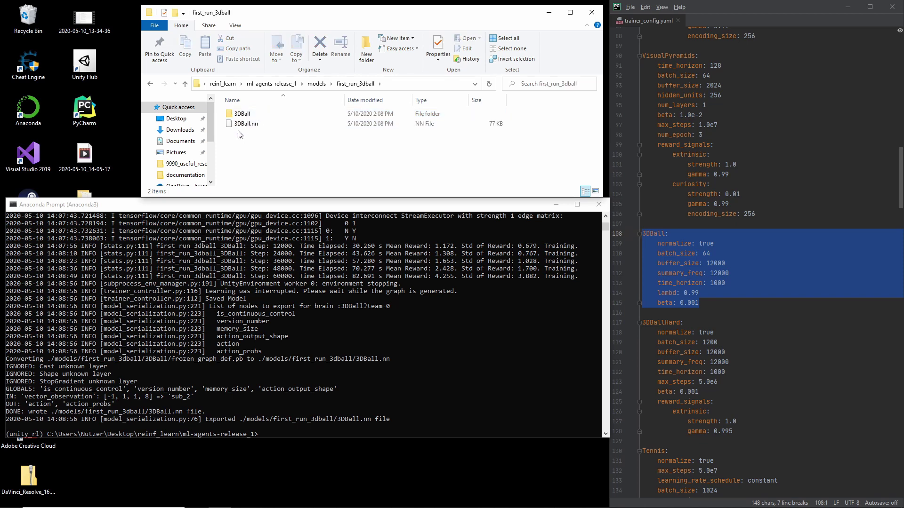
mouse_move(246, 124)
mouse_down()
mouse_move(266, 177)
mouse_move(283, 142)
mouse_move(263, 124)
mouse_up()
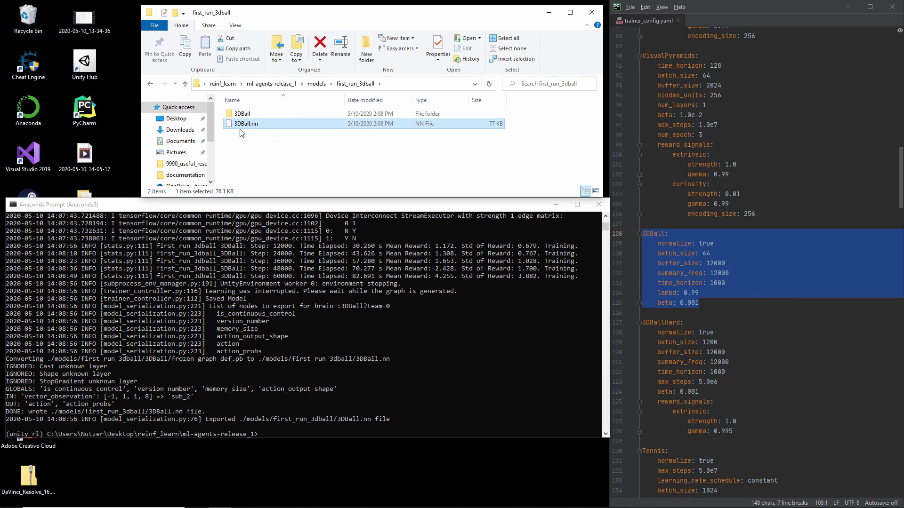
click(242, 131)
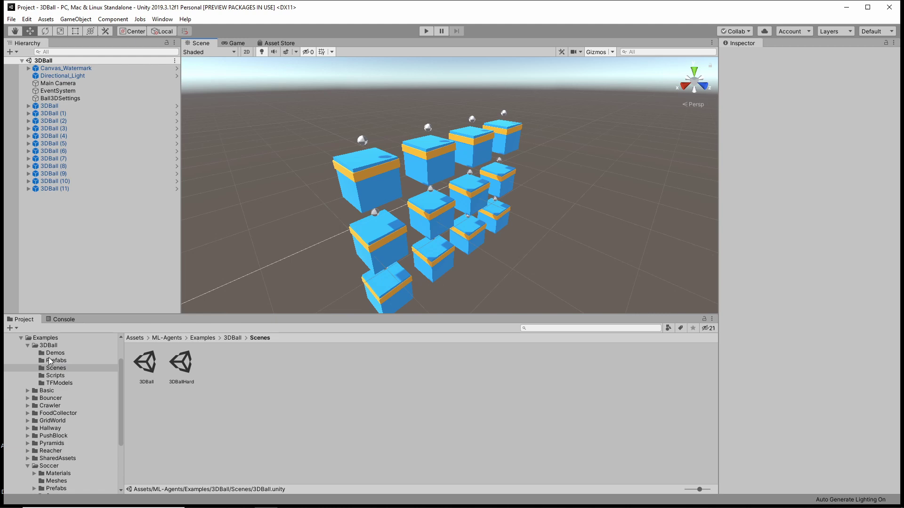
- Open the 3DBall prefab, select its Agent, and ping its current 3DBall model in TFModels
click(51, 361)
click(147, 366)
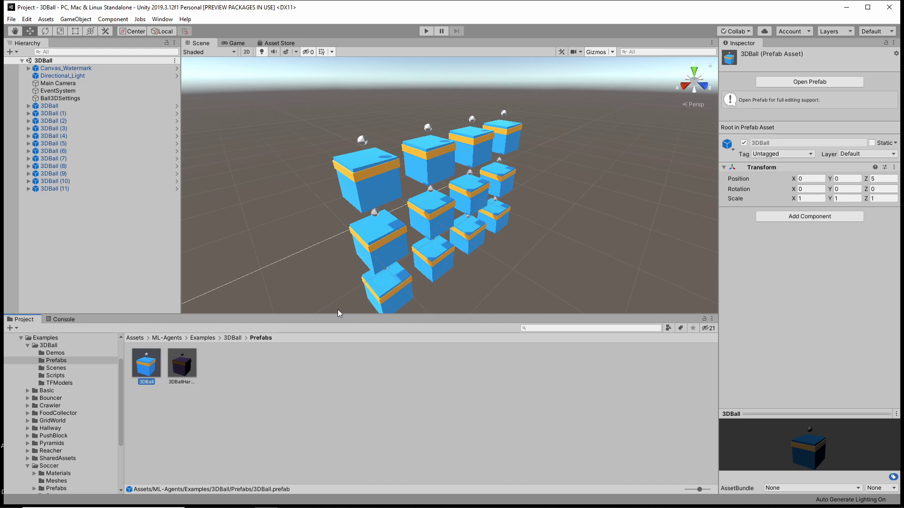
double_click(146, 362)
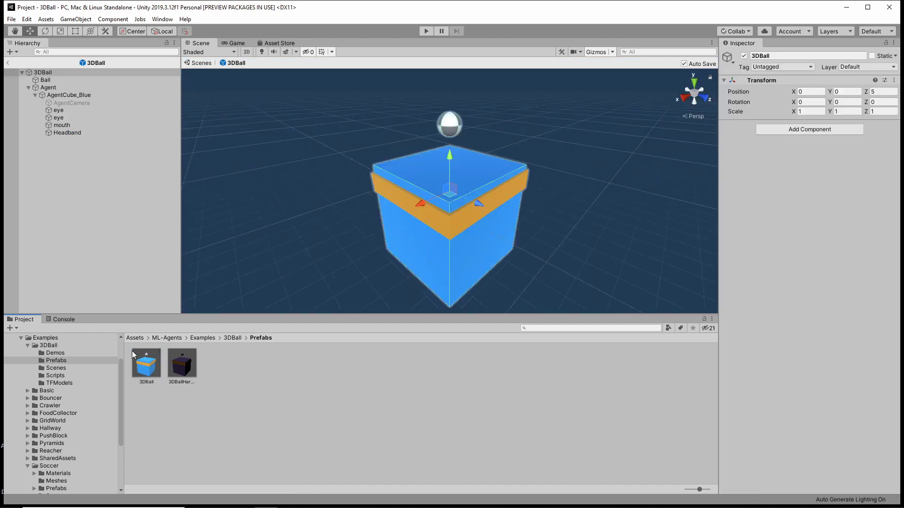
click(372, 236)
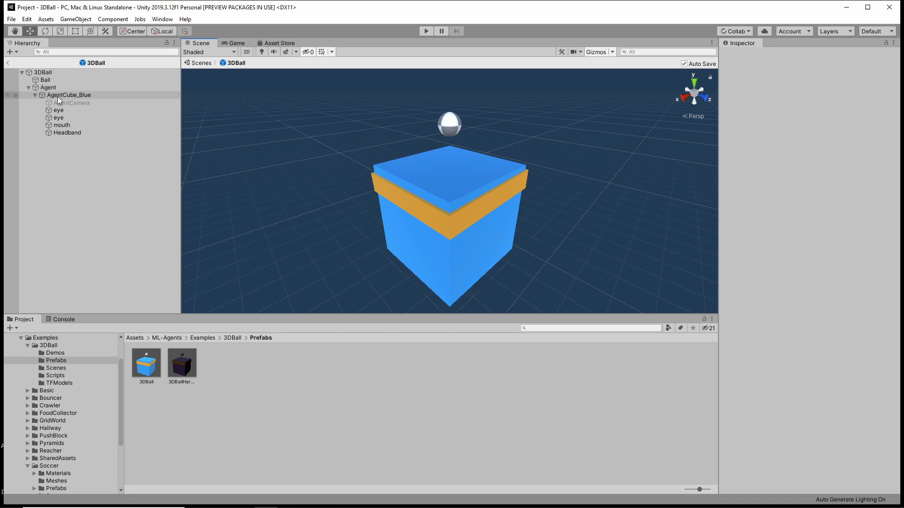
click(48, 88)
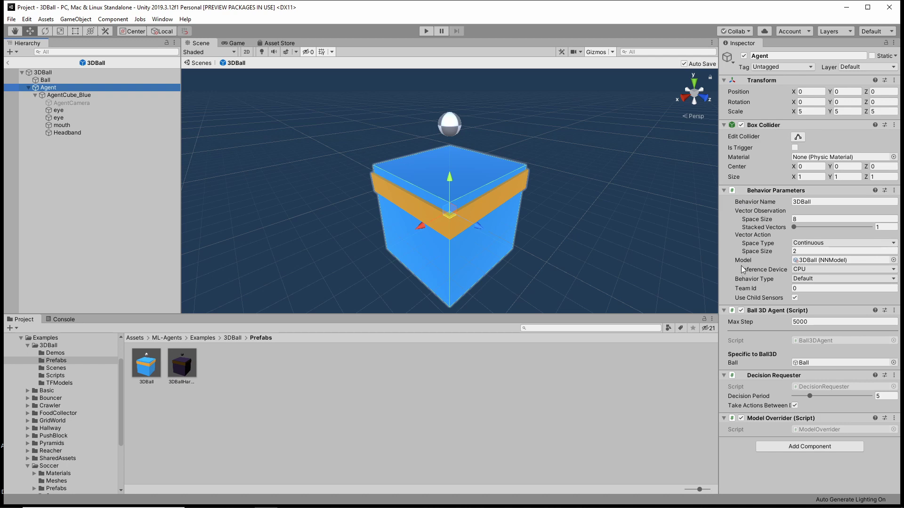
click(811, 261)
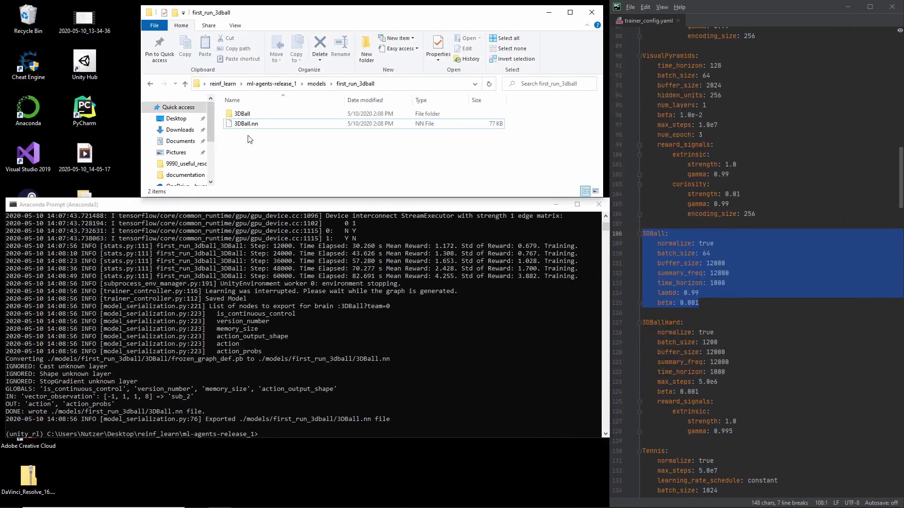
- Import 3DBall.nn as 3DBall 1, assign it to the Agent, and play the 3DBall scene
drag(358, 124, 312, 389)
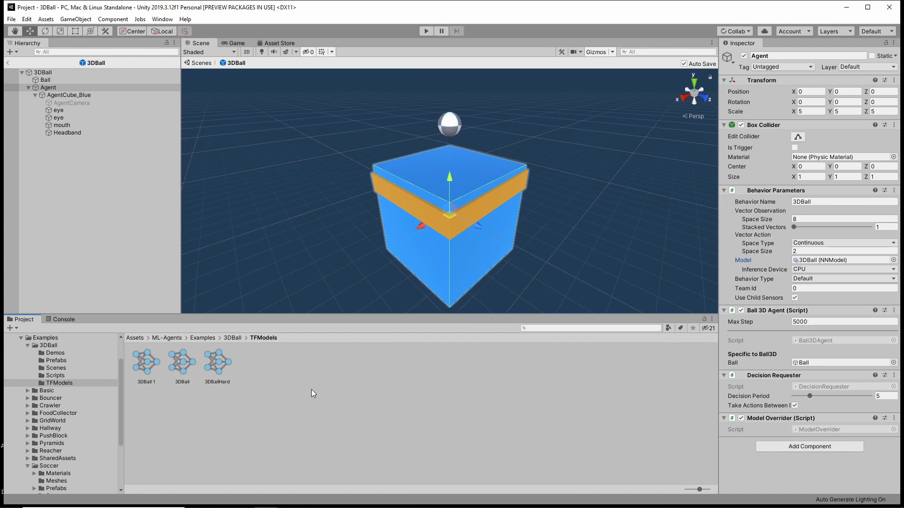
drag(146, 363, 815, 265)
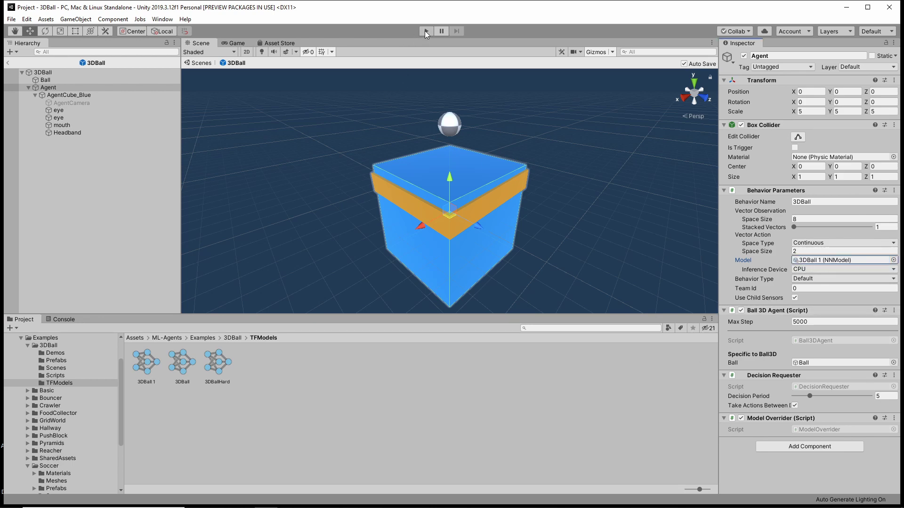
click(94, 369)
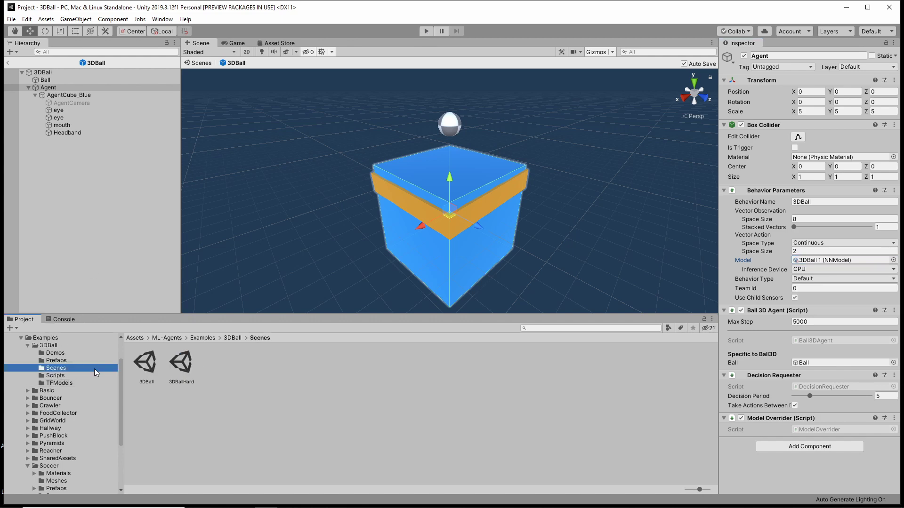
double_click(146, 365)
click(426, 31)
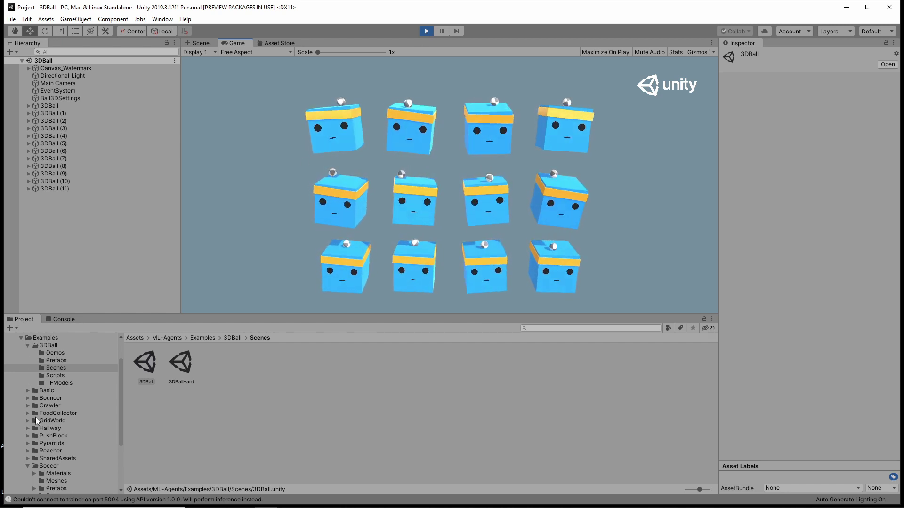
scroll(33, 397, down, 1)
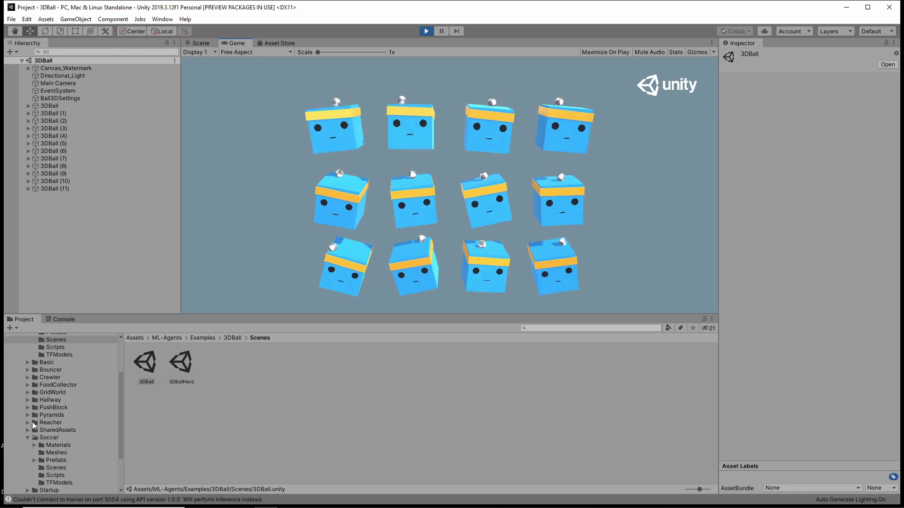
scroll(35, 423, down, 2)
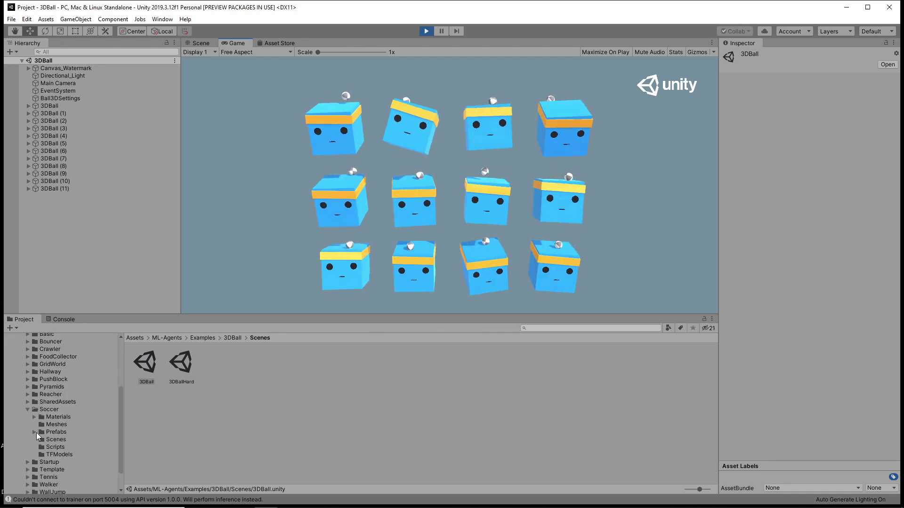